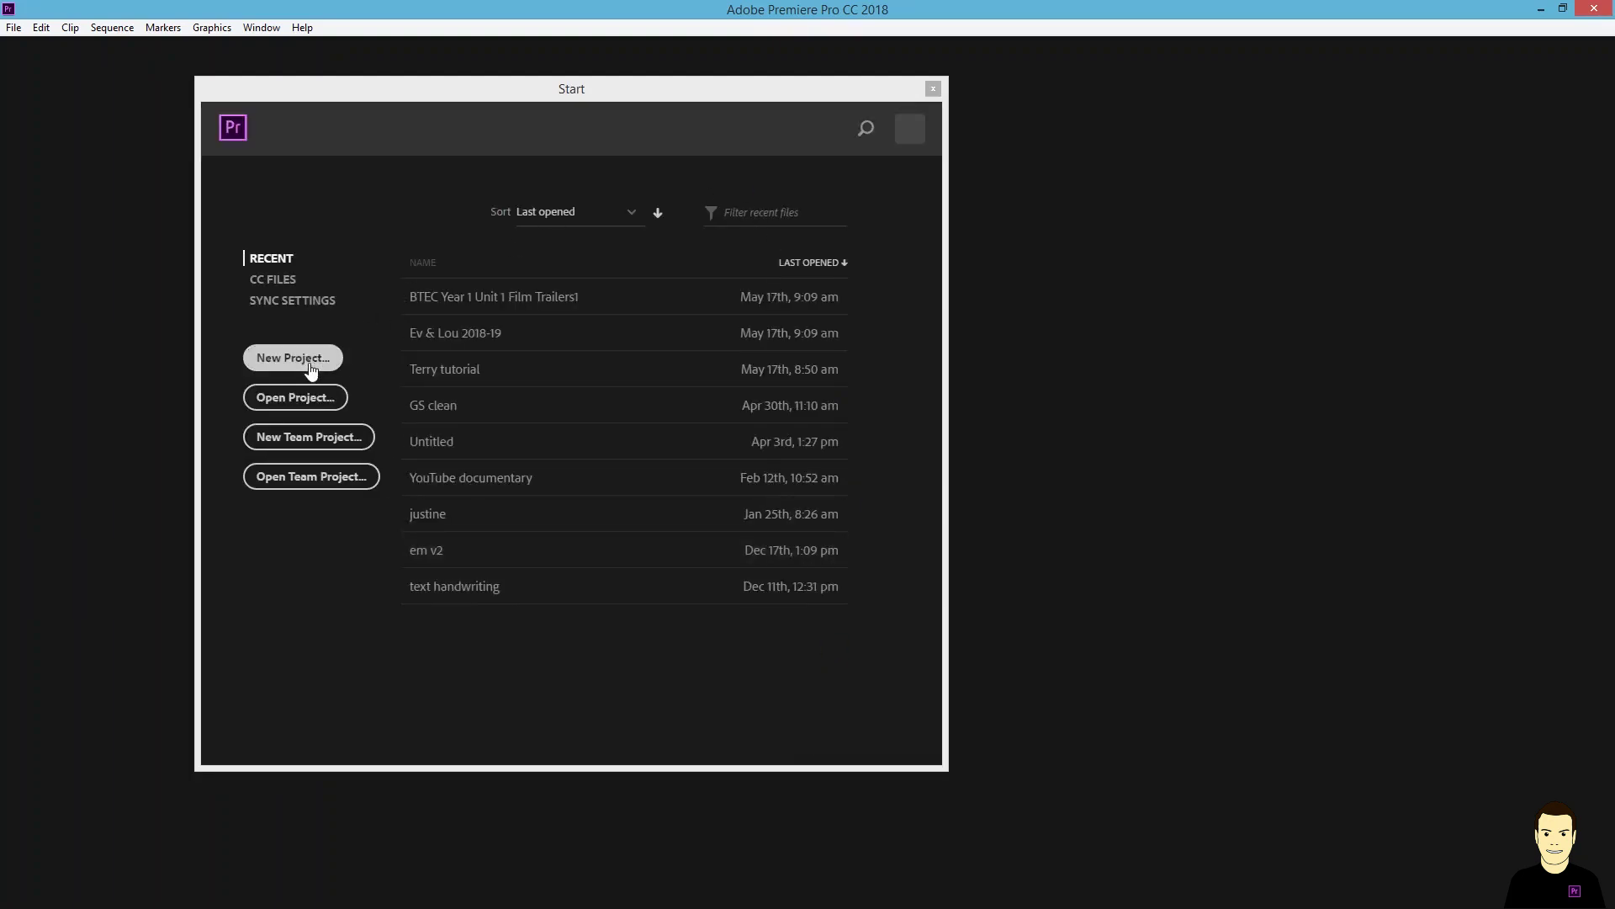
- Create a project named "Video 1 User Interface" with the Mercury Playback Engine Software Only renderer, and decline opening the audio hardware preferences
left_click(311, 370)
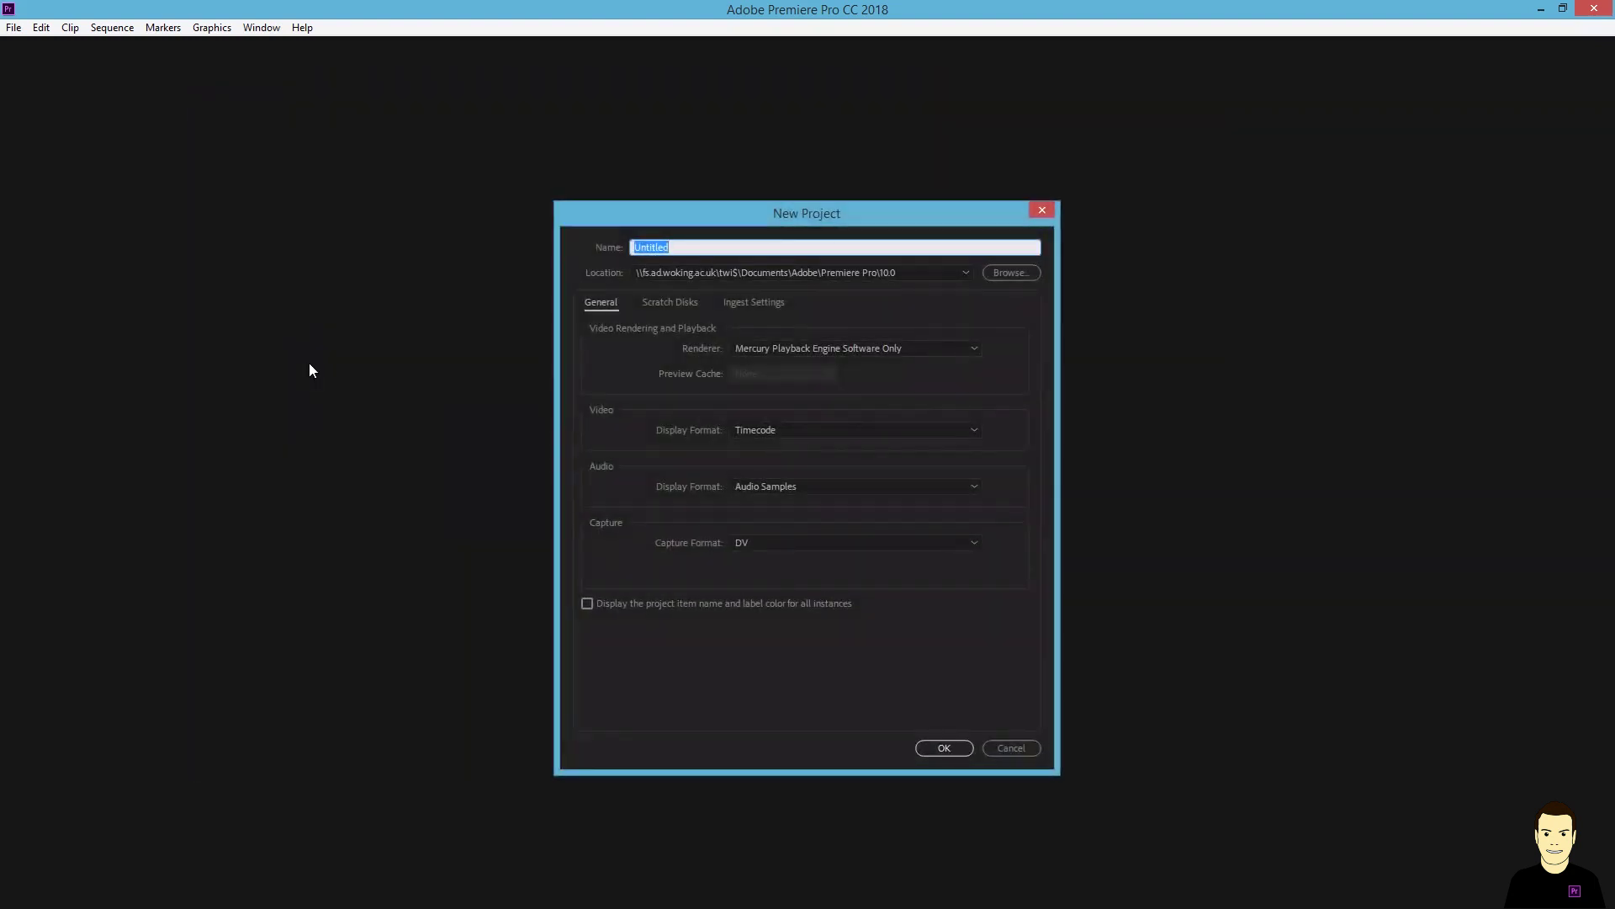
type("Video 1 User Interface")
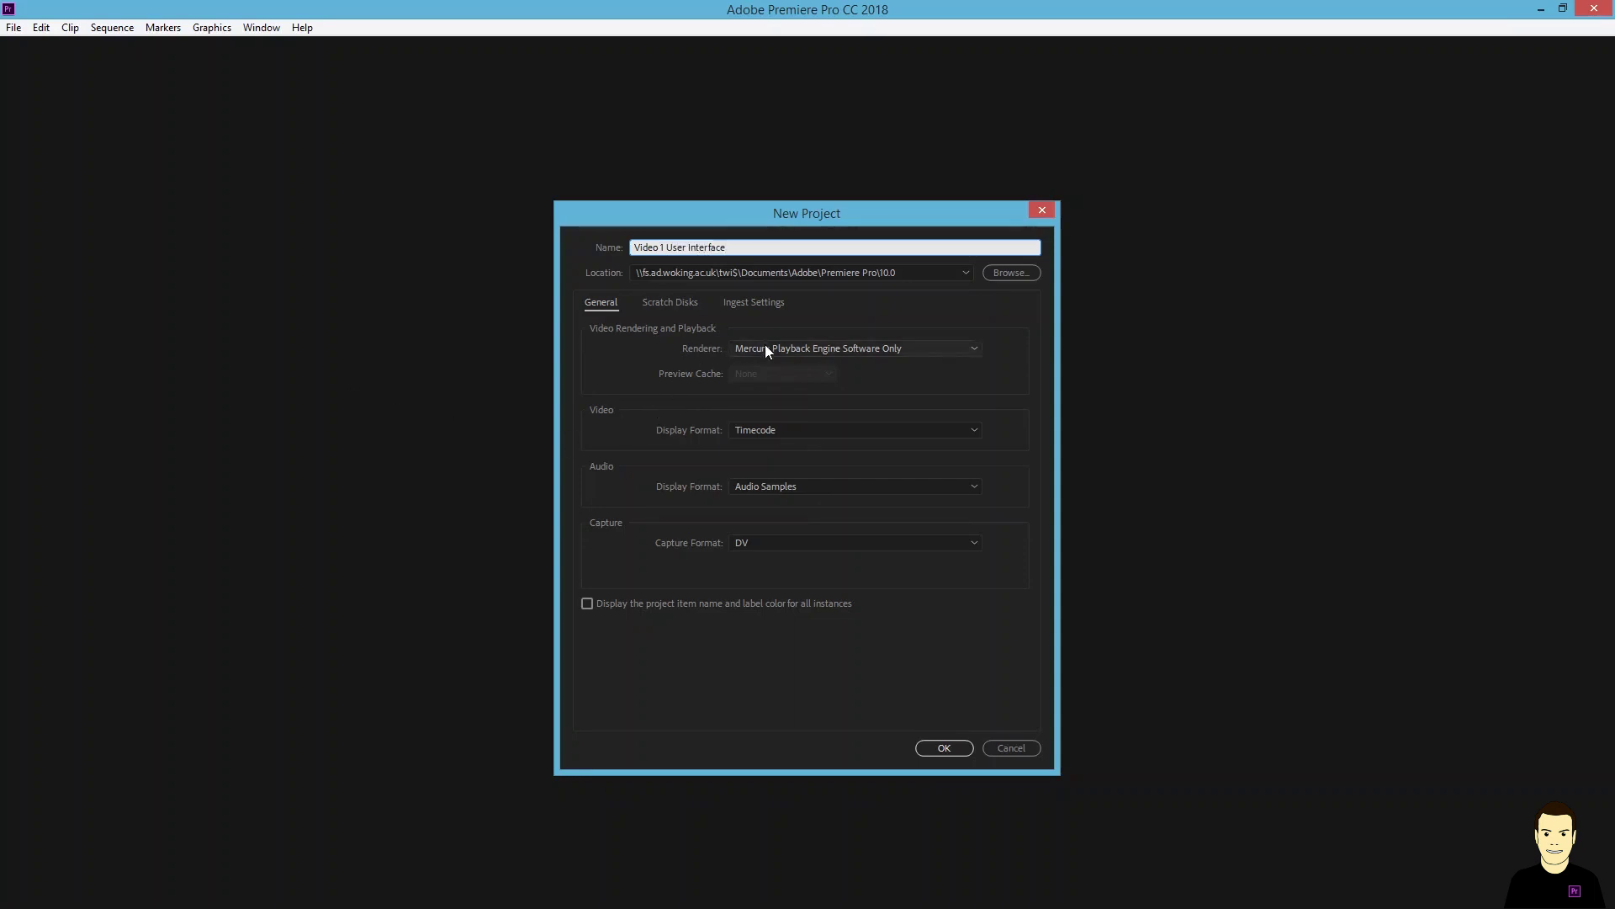
left_click(766, 347)
left_click(773, 348)
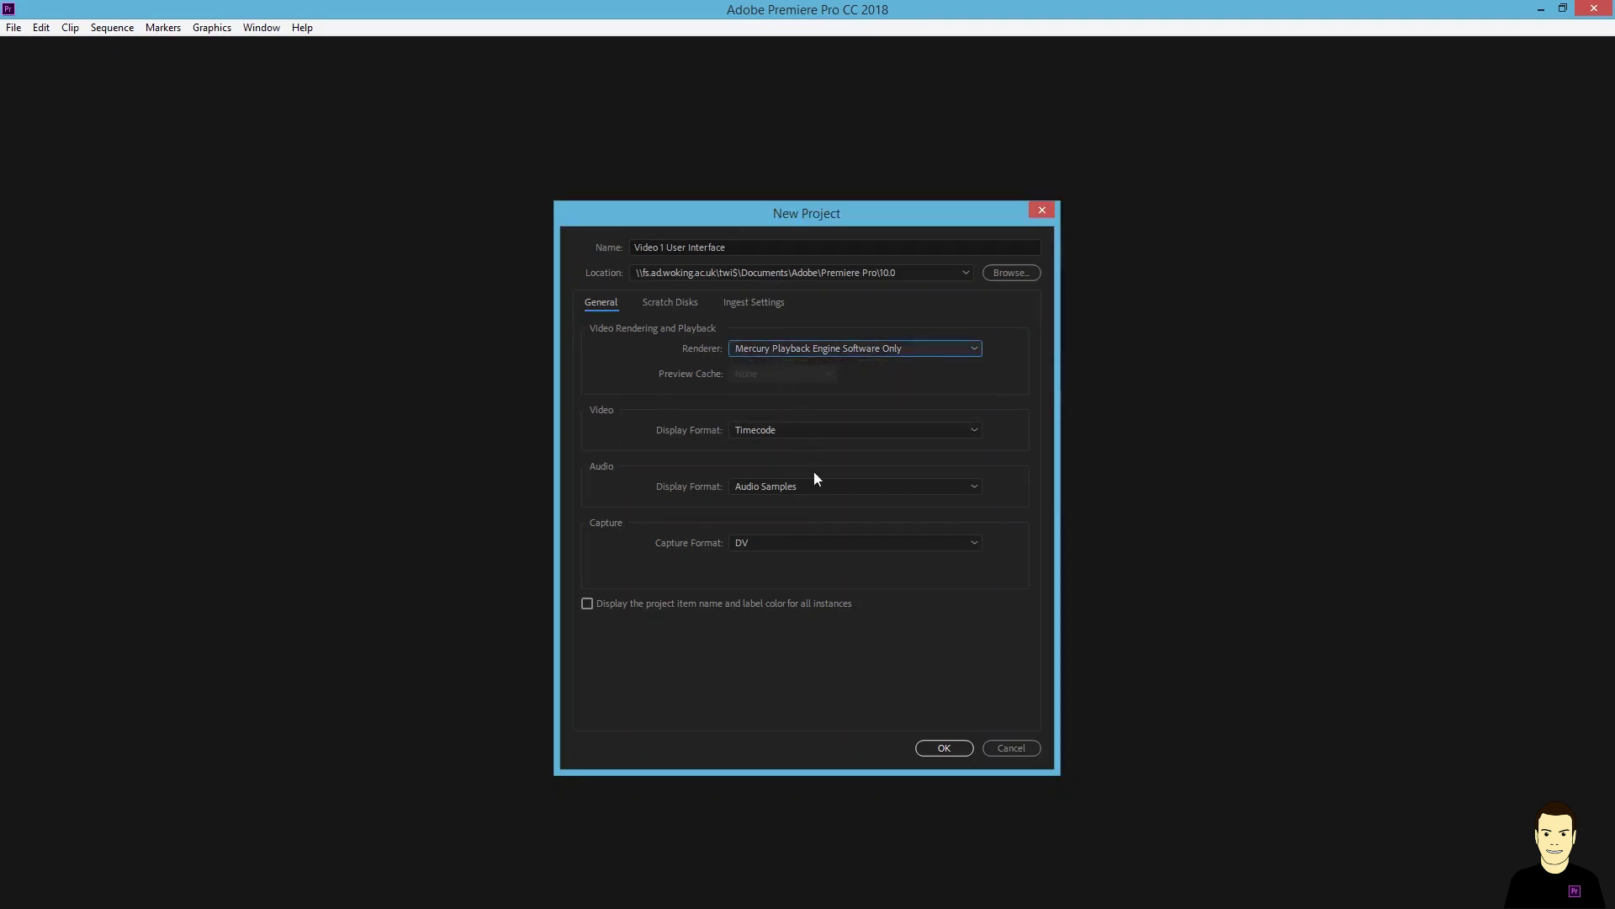
left_click(934, 750)
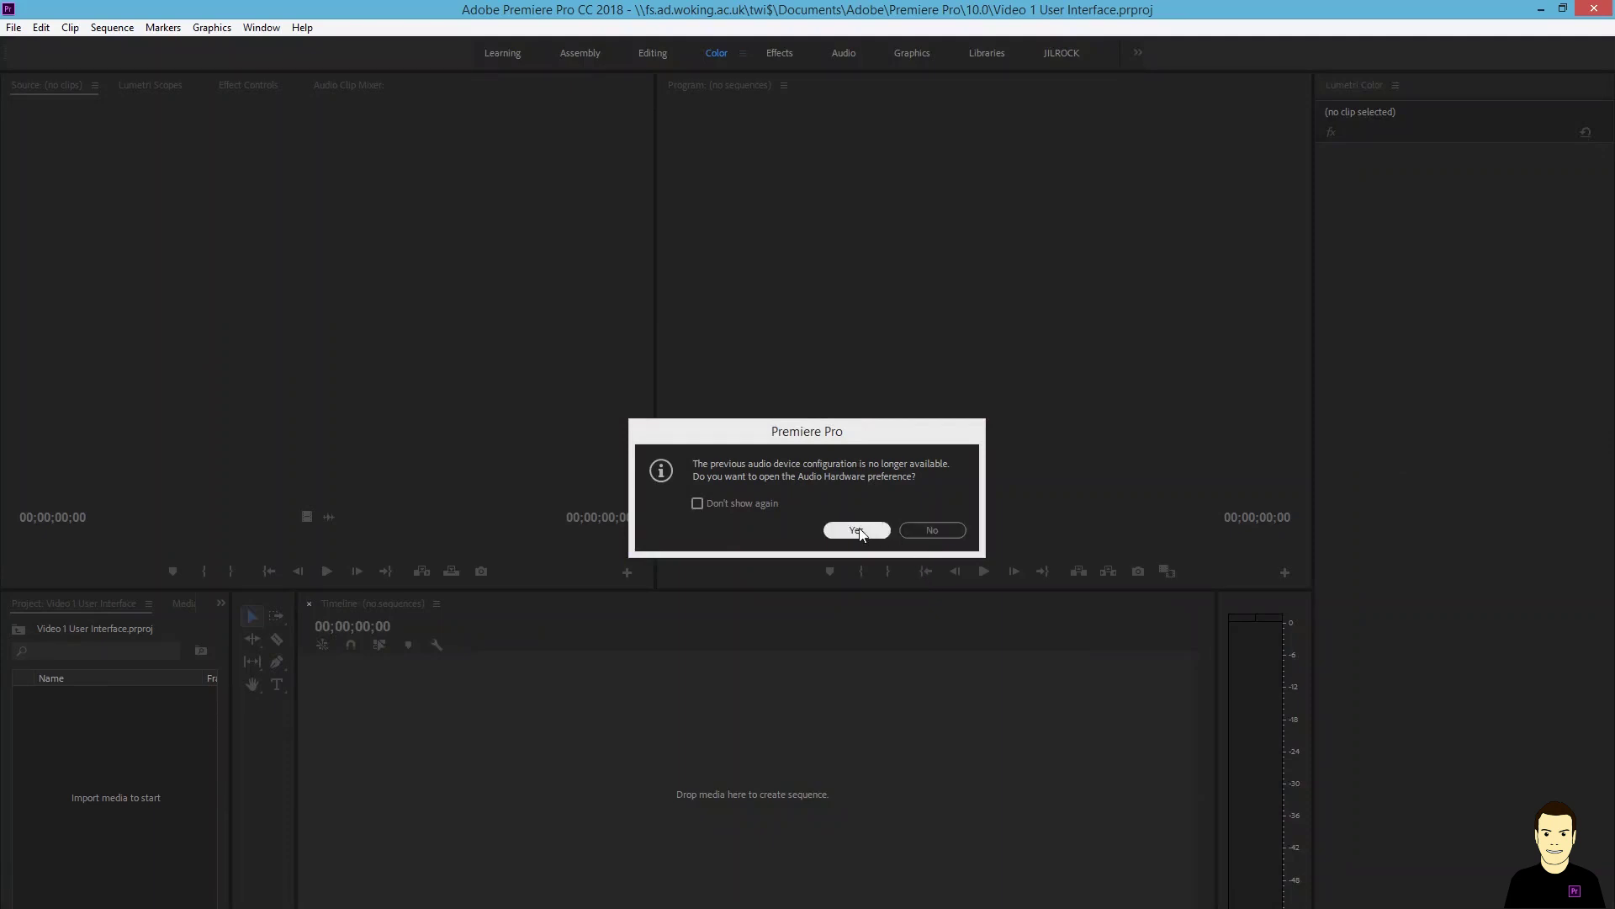
left_click(923, 529)
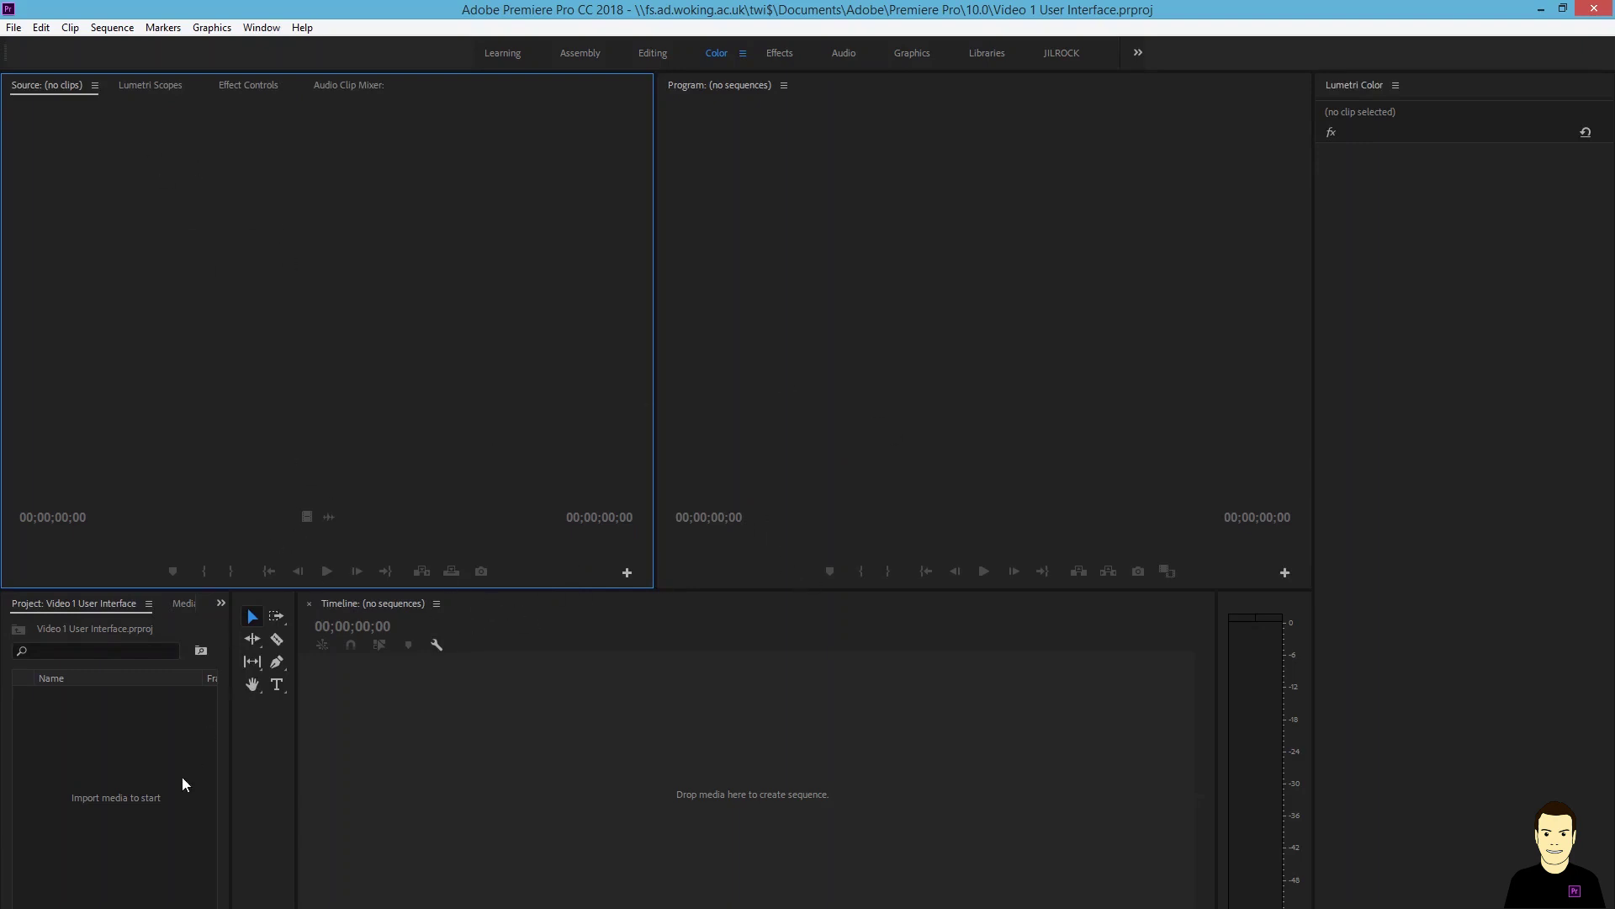
- Widen the Project panel and narrow the Source monitor in the Color workspace
left_click_drag(232, 795, 497, 795)
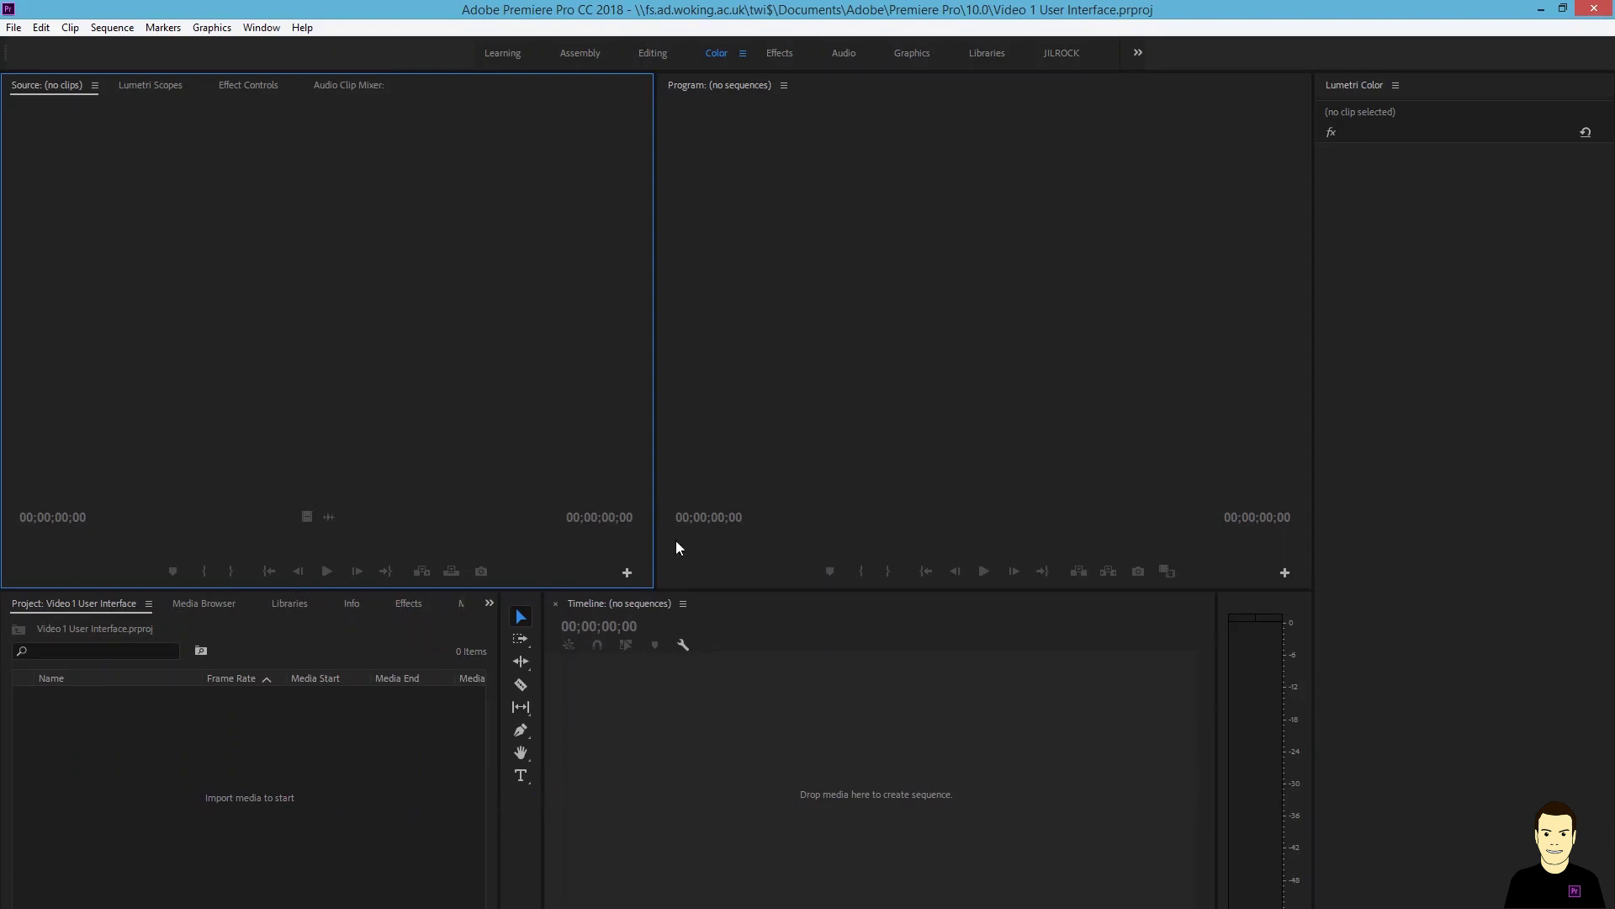
left_click_drag(655, 527, 548, 532)
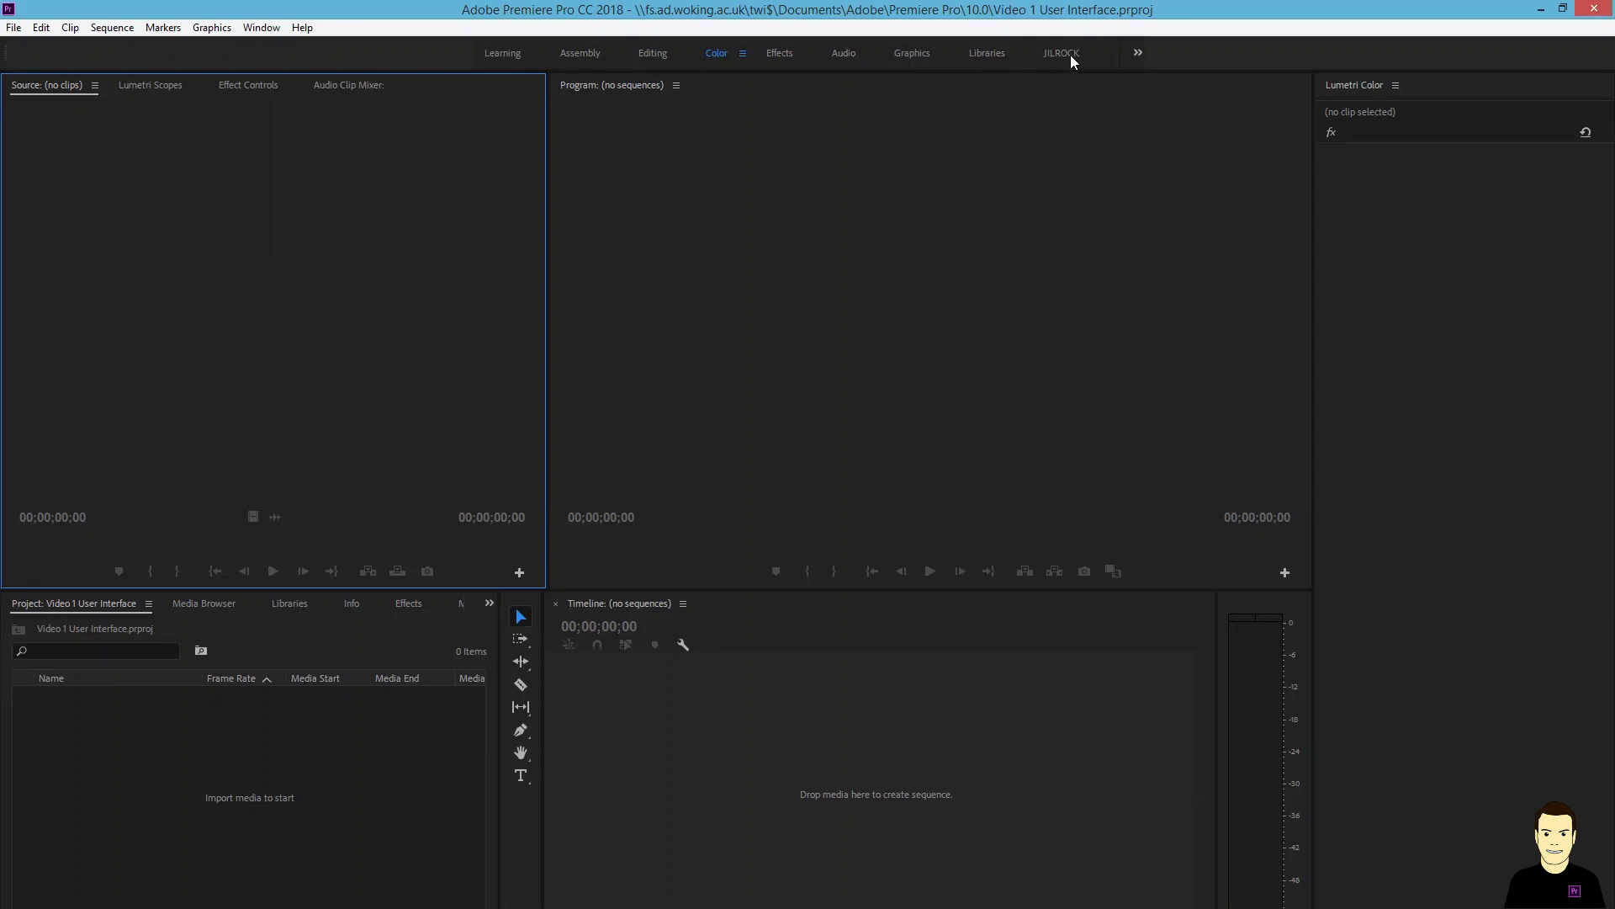
- View the Assembly and Editing workspaces, and return to the Color workspace
left_click(570, 54)
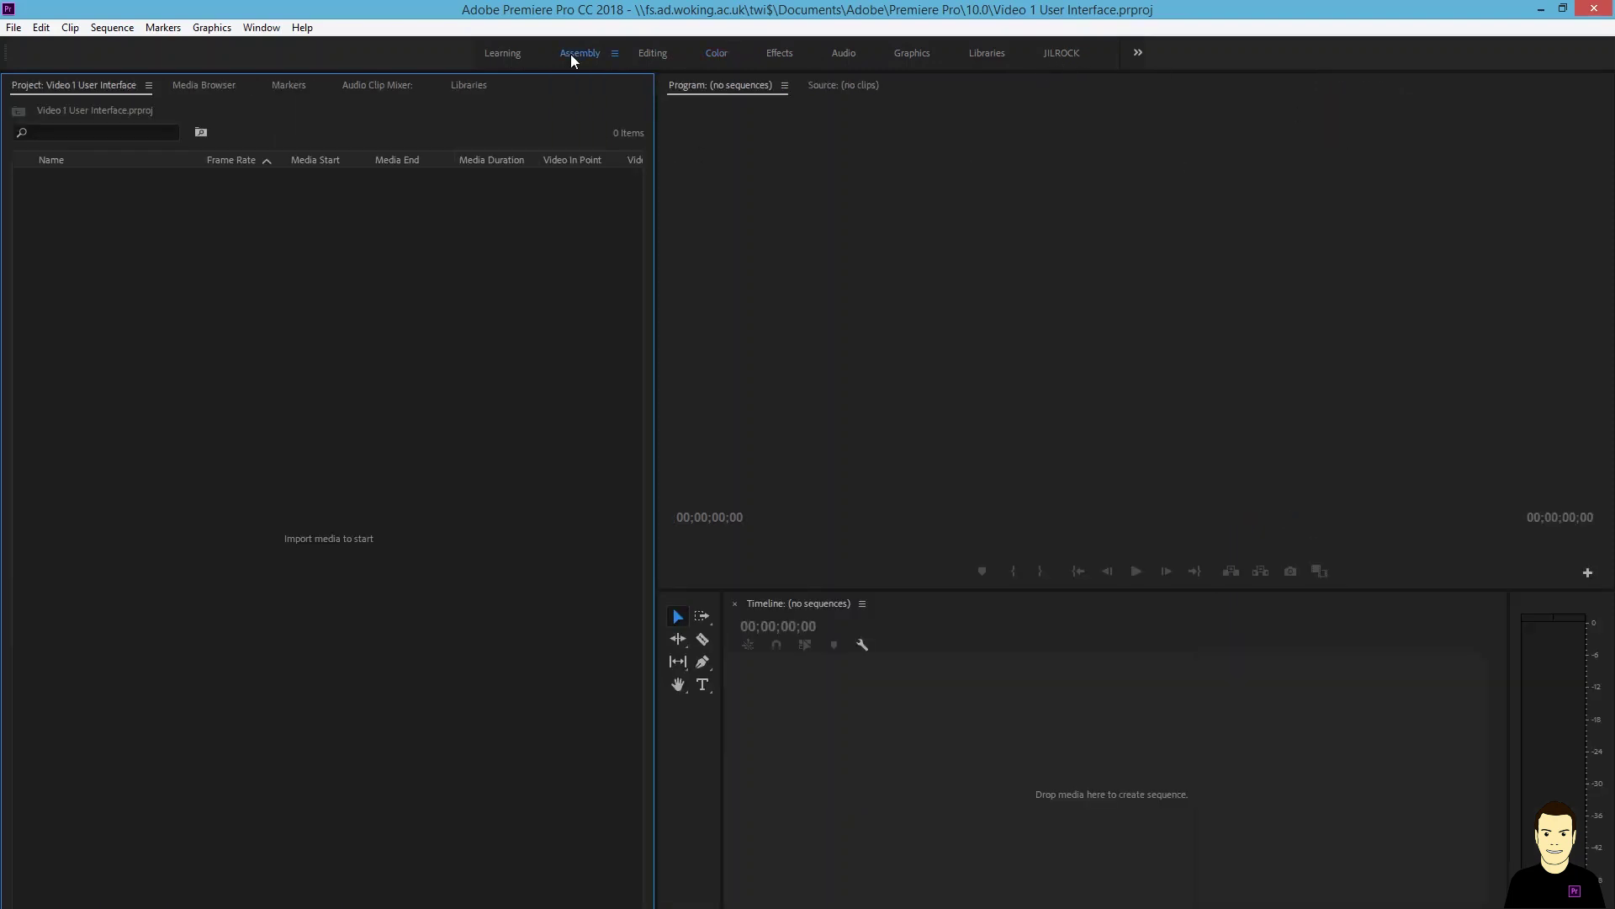
left_click(647, 57)
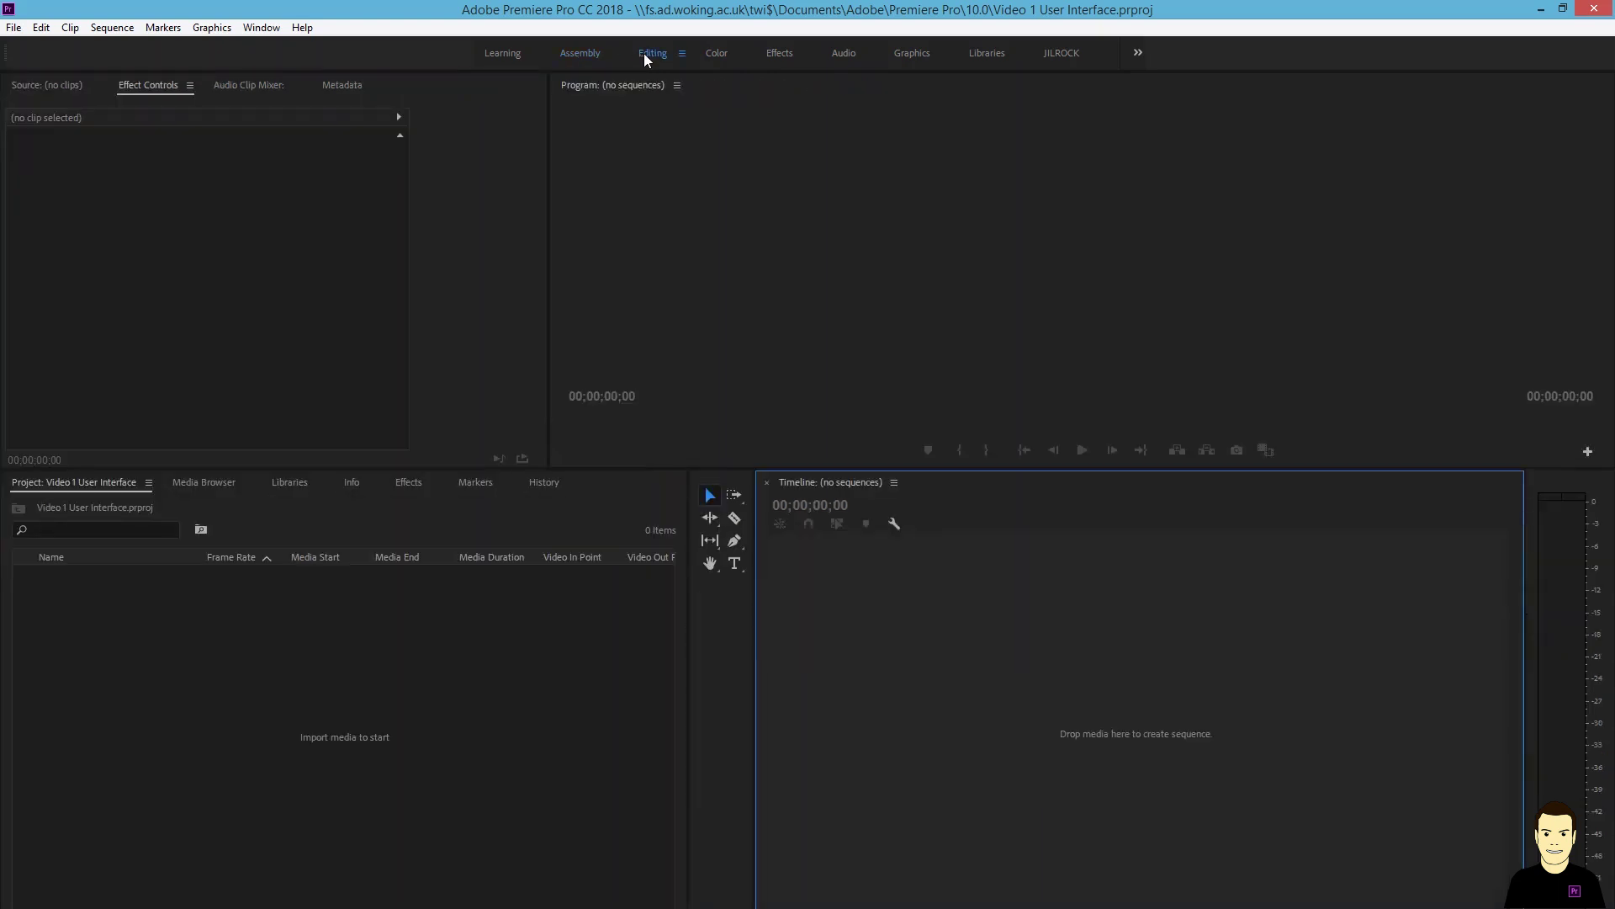
left_click(715, 54)
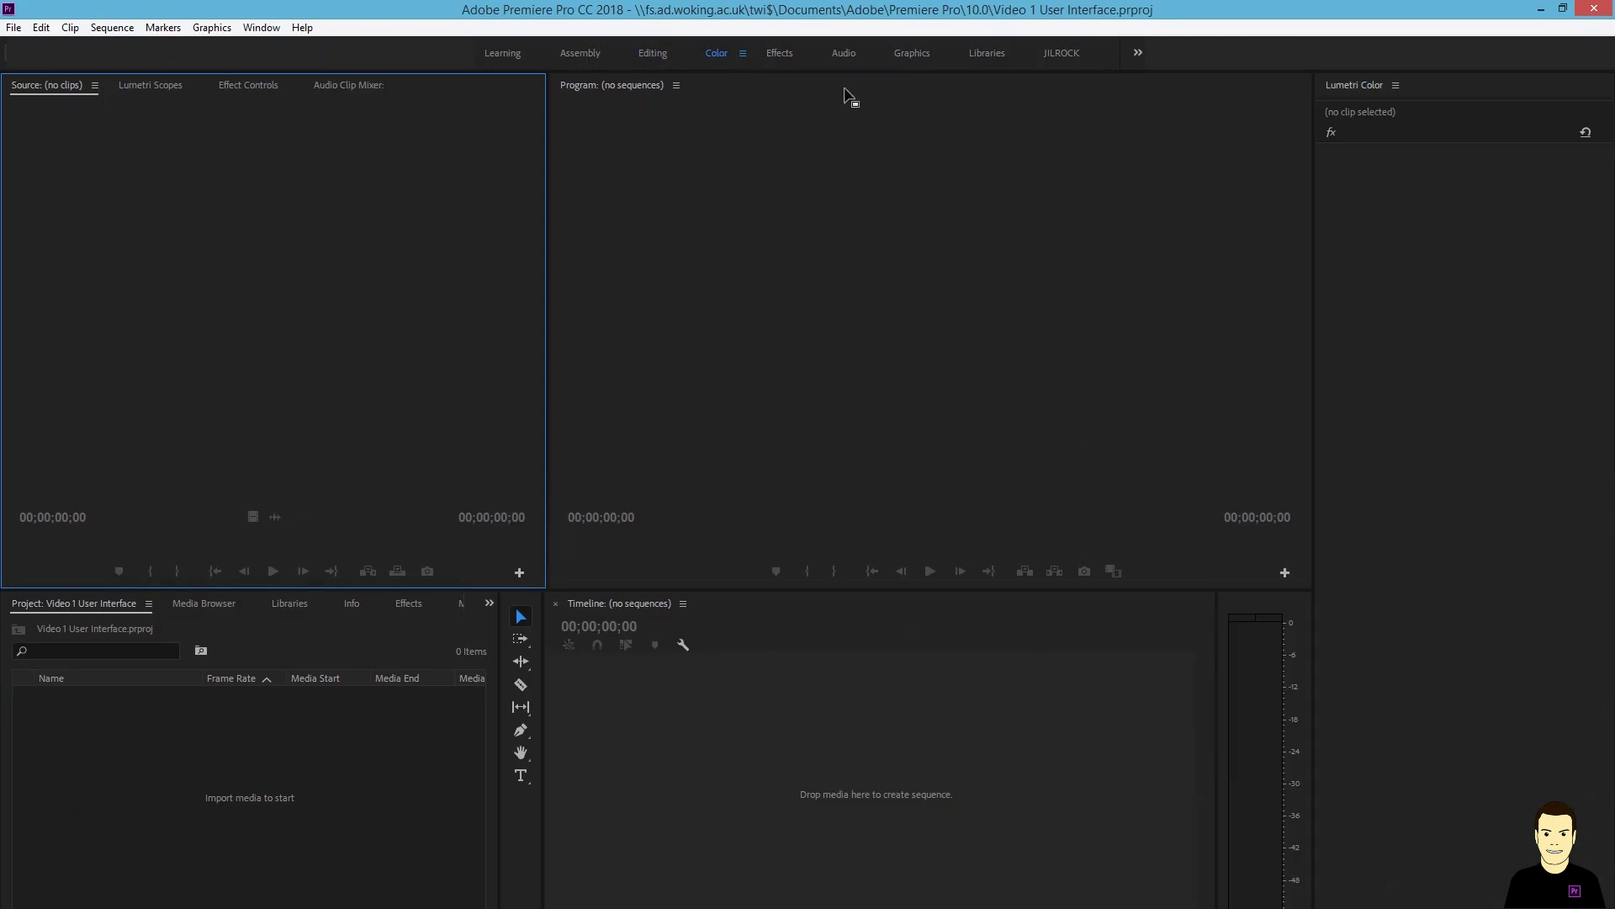
- Close the Lumetri Color panel in the Color workspace
left_click(1394, 85)
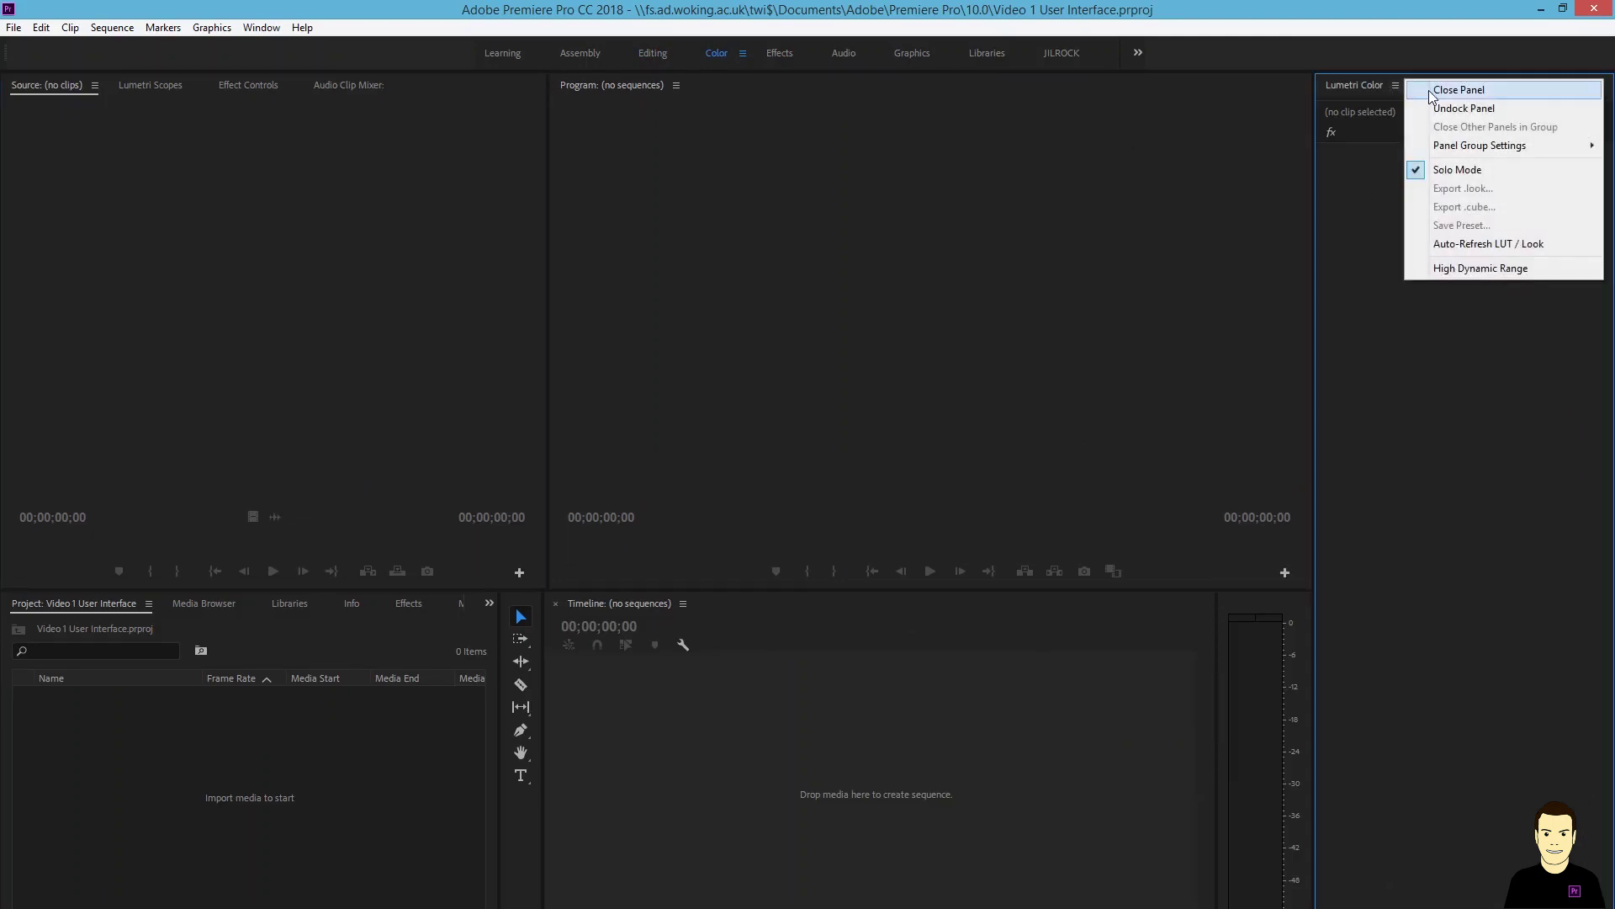
left_click(1458, 90)
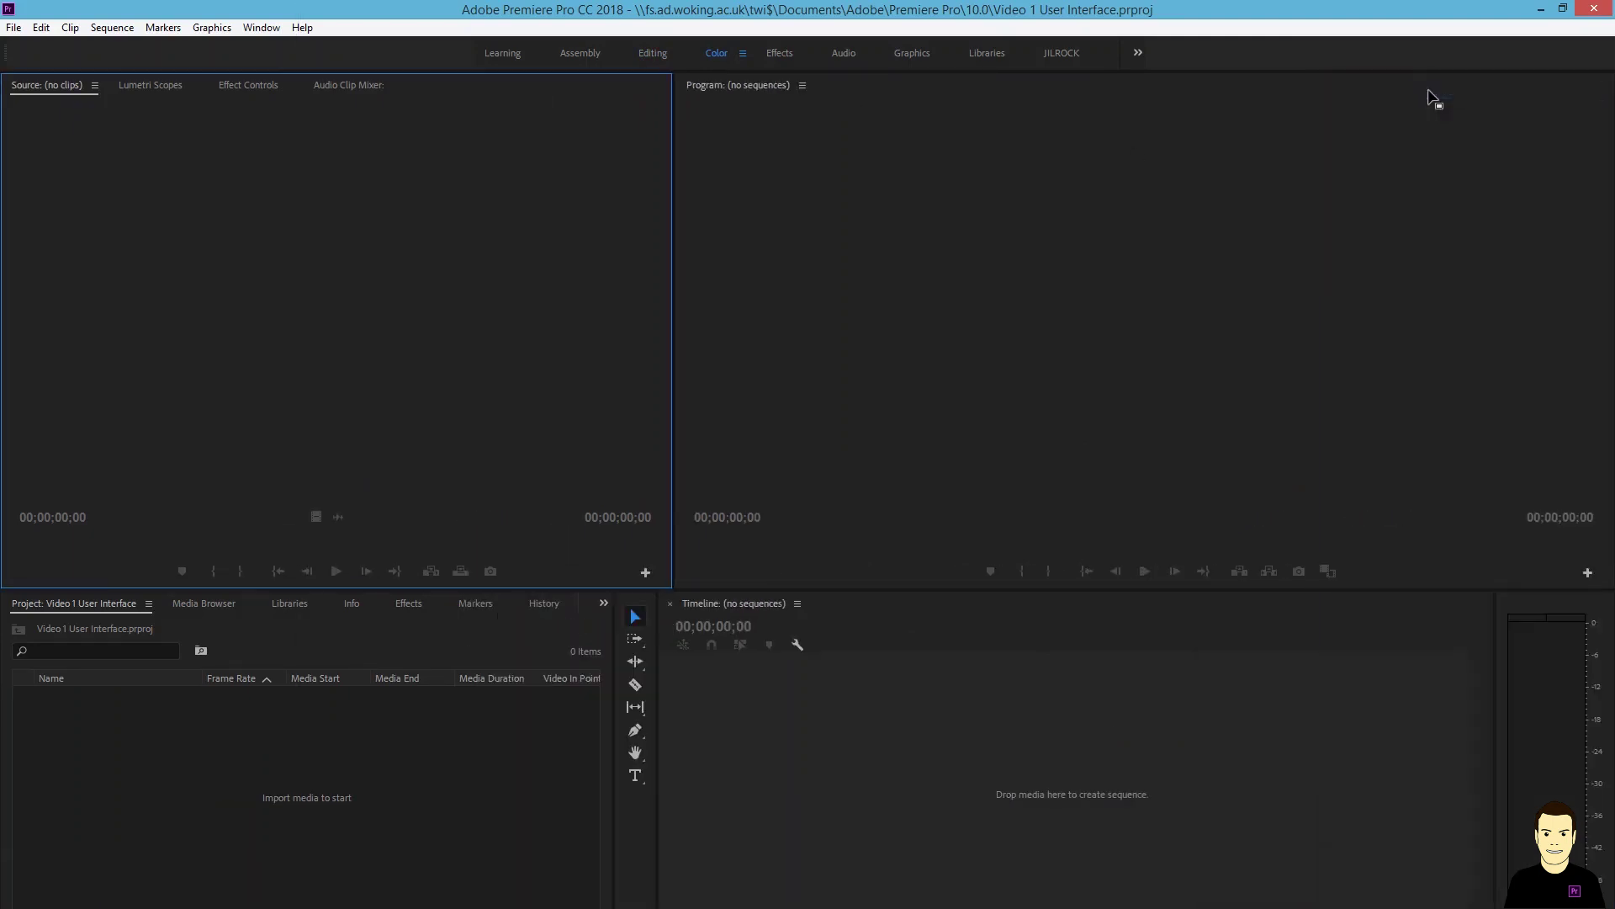
- View the Effects, Audio and Graphics workspaces, and browse the Essential Graphics templates
left_click(785, 53)
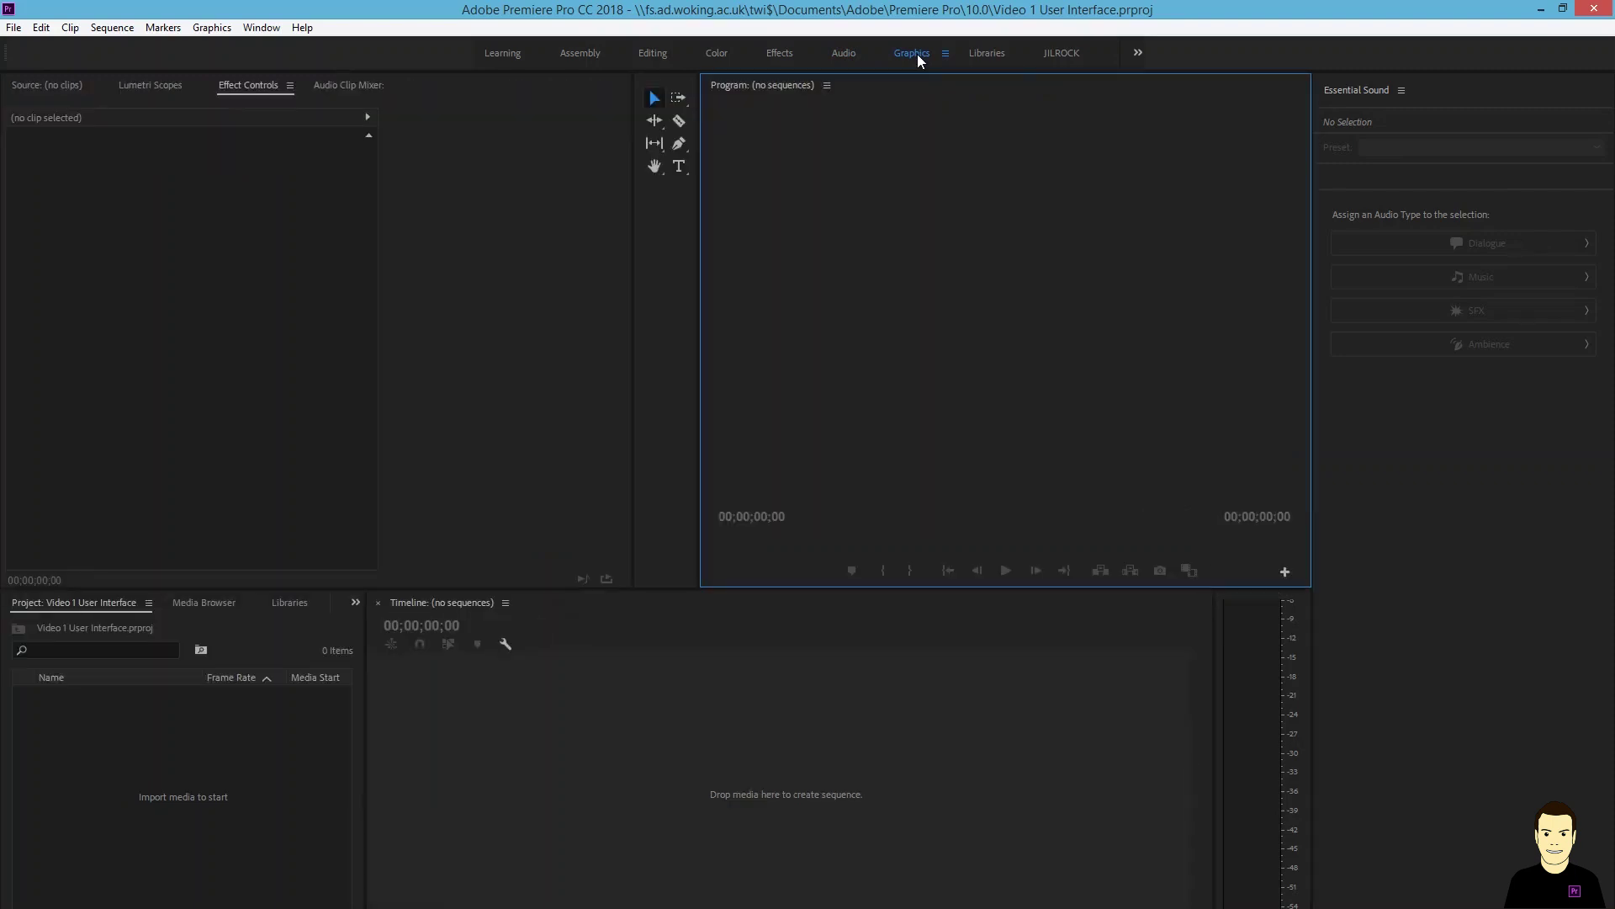
left_click(1387, 114)
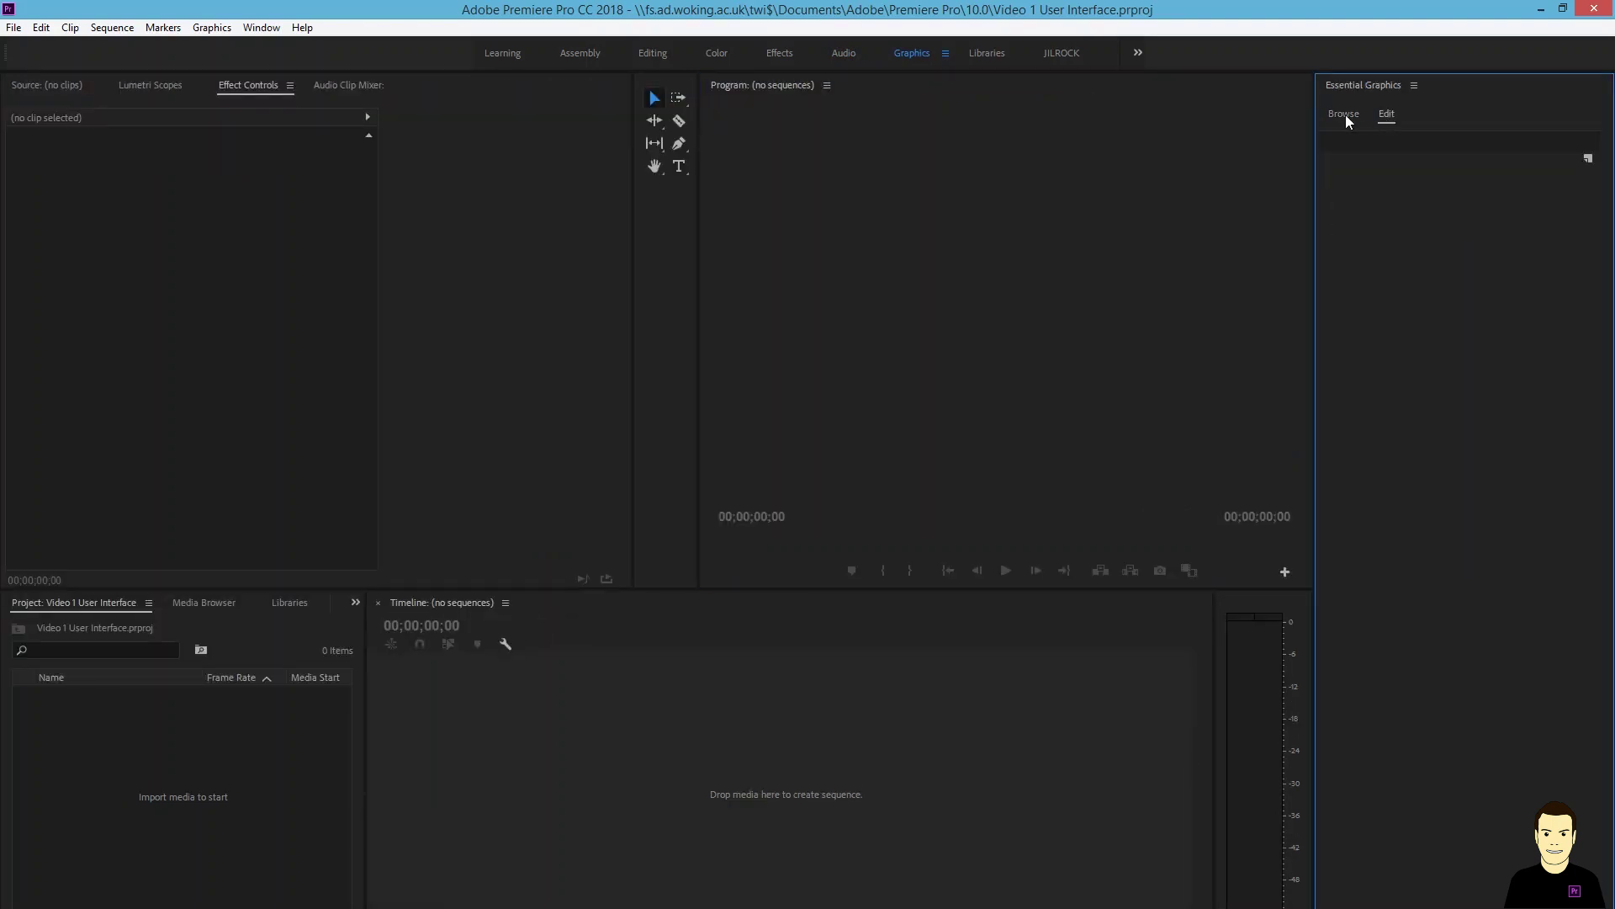
left_click(1345, 114)
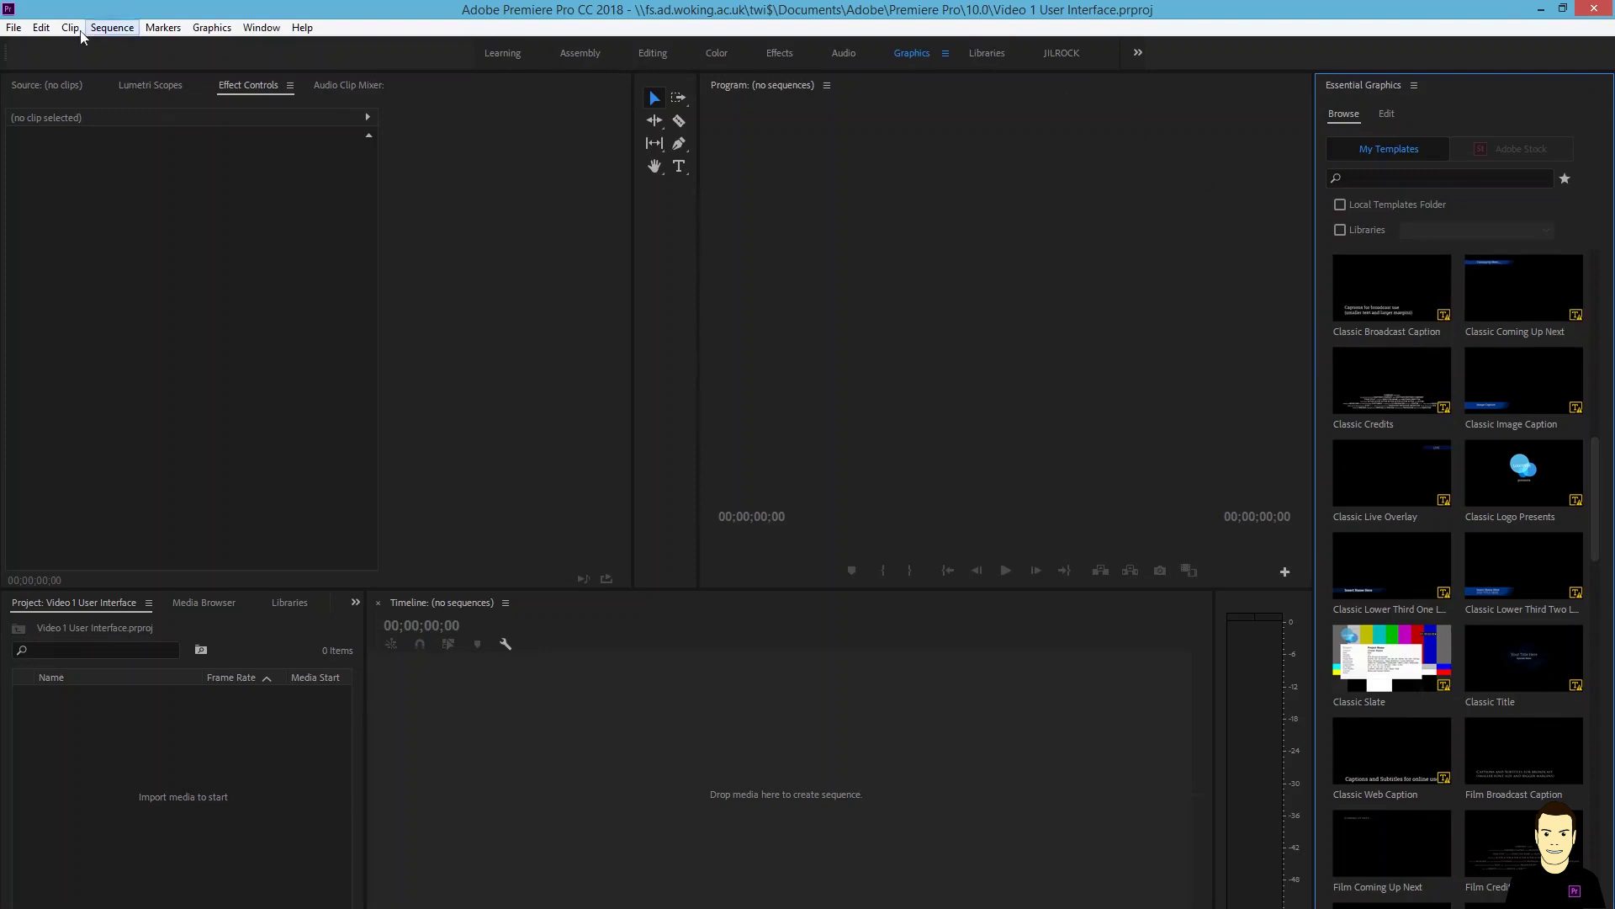
- Switch to the workspace that shows all panels
left_click(267, 30)
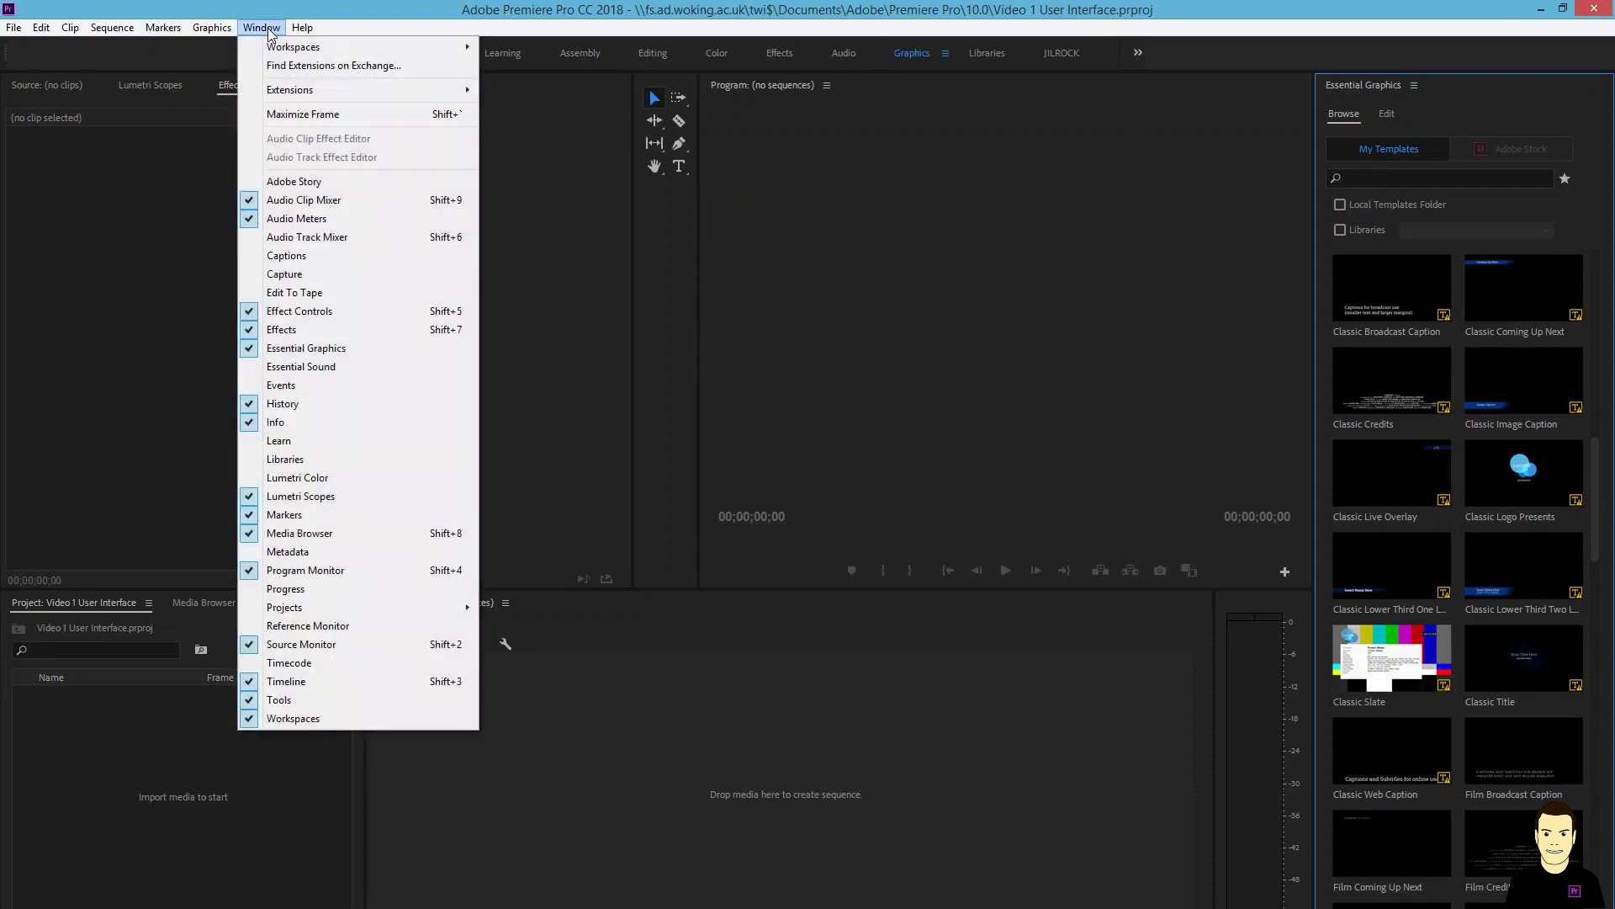
mouse_move(377, 47)
left_click(542, 48)
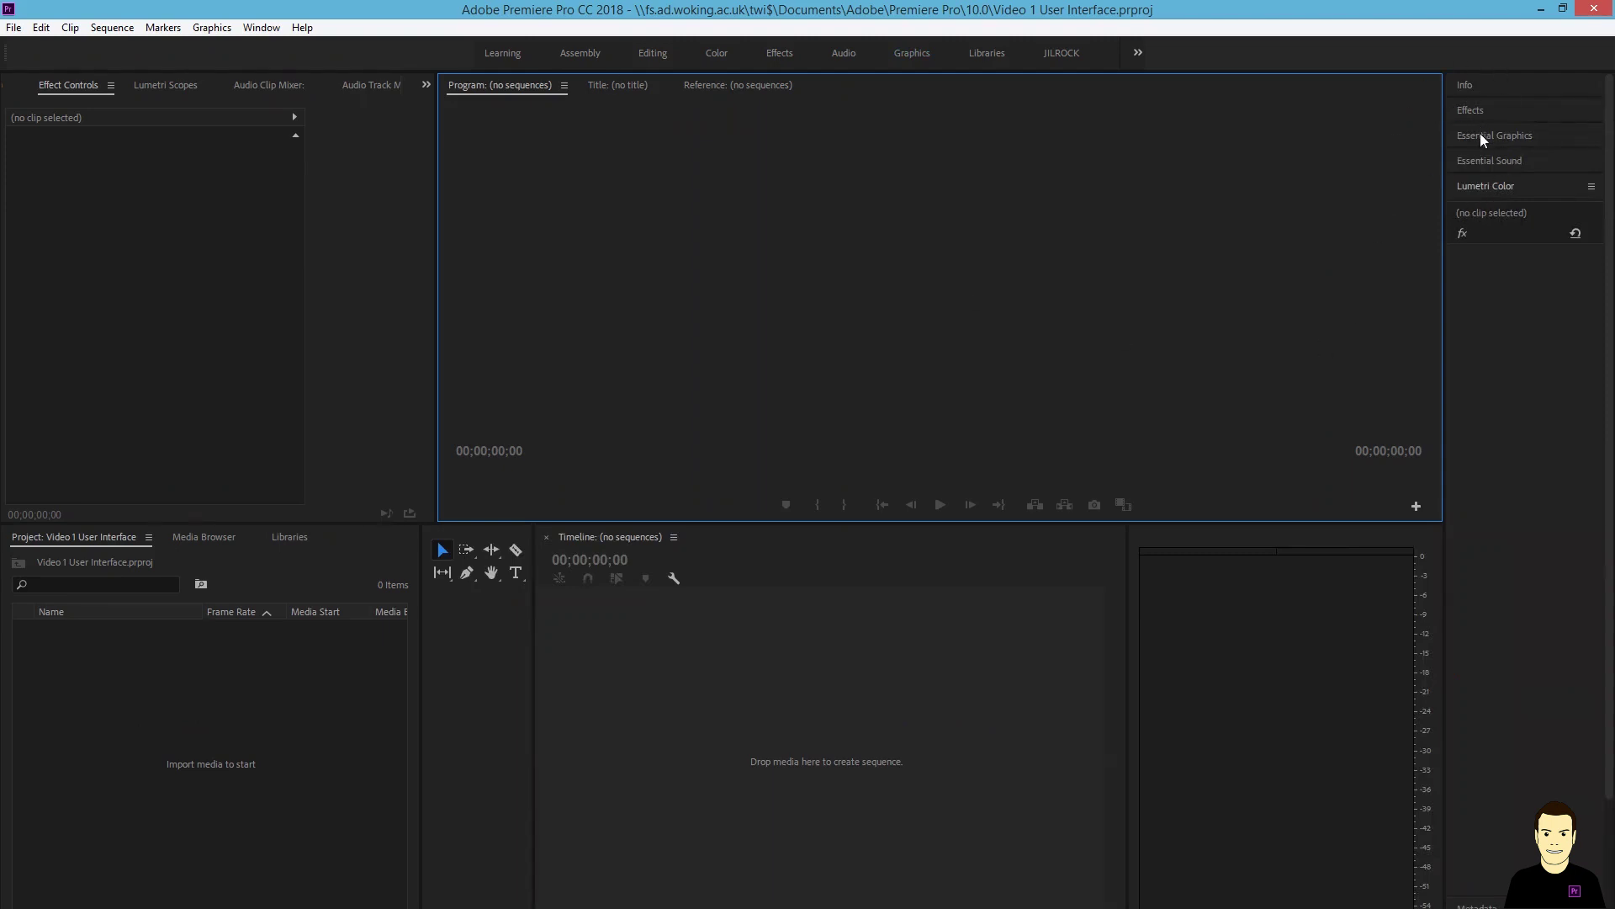
- Expand the Info panel and the Effects panel, and narrow the tools area to a single column to widen the timeline
left_click(1470, 85)
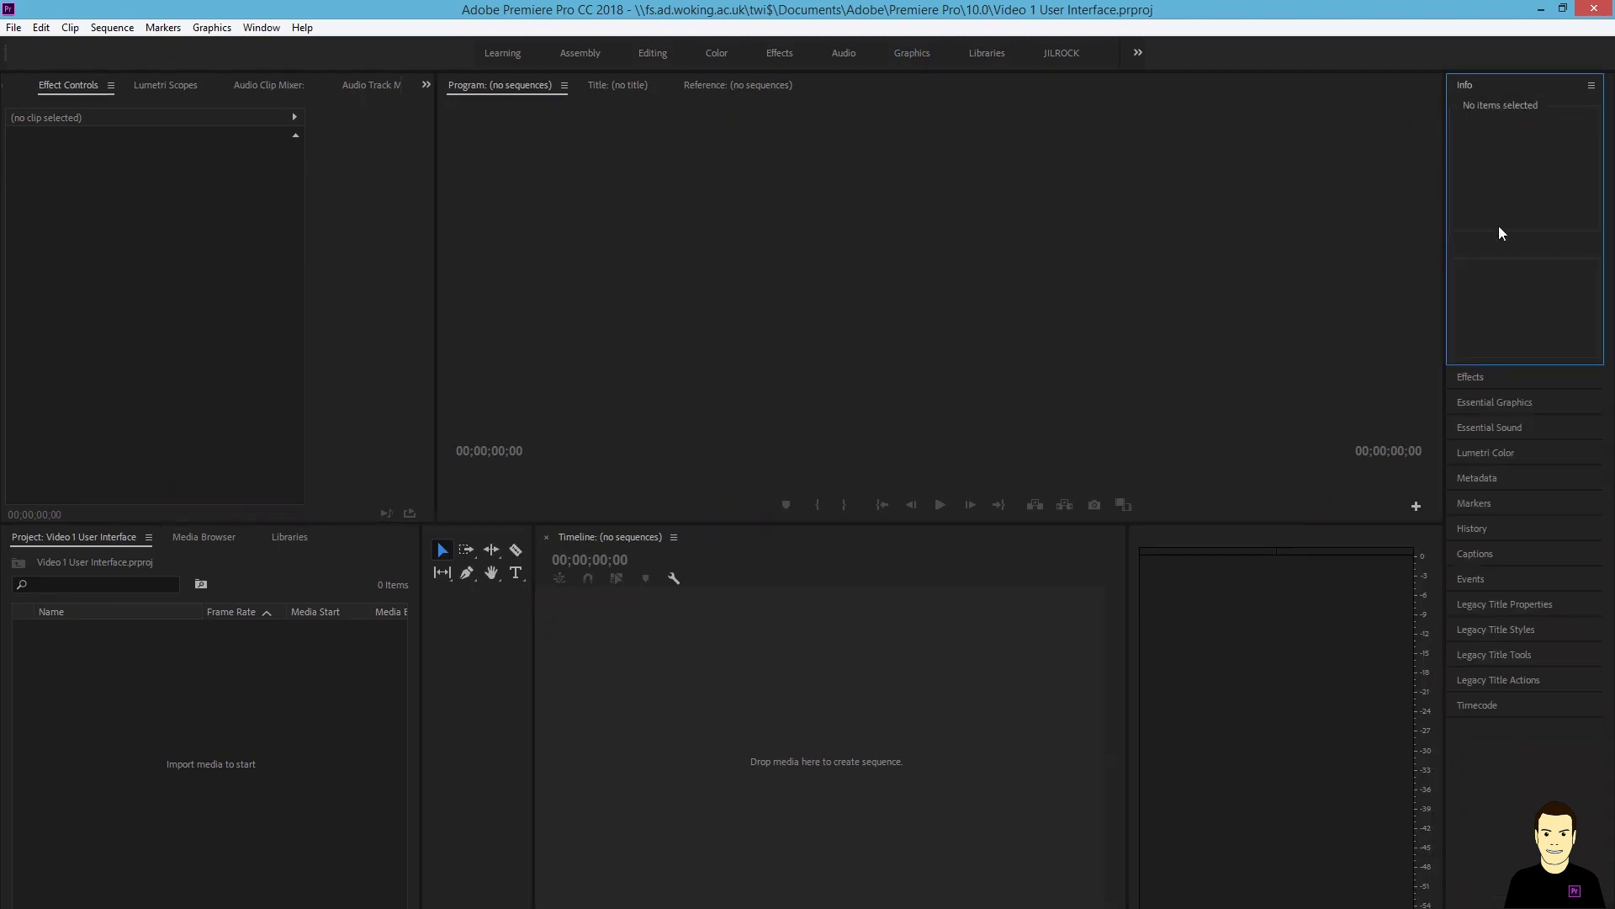
left_click(1473, 377)
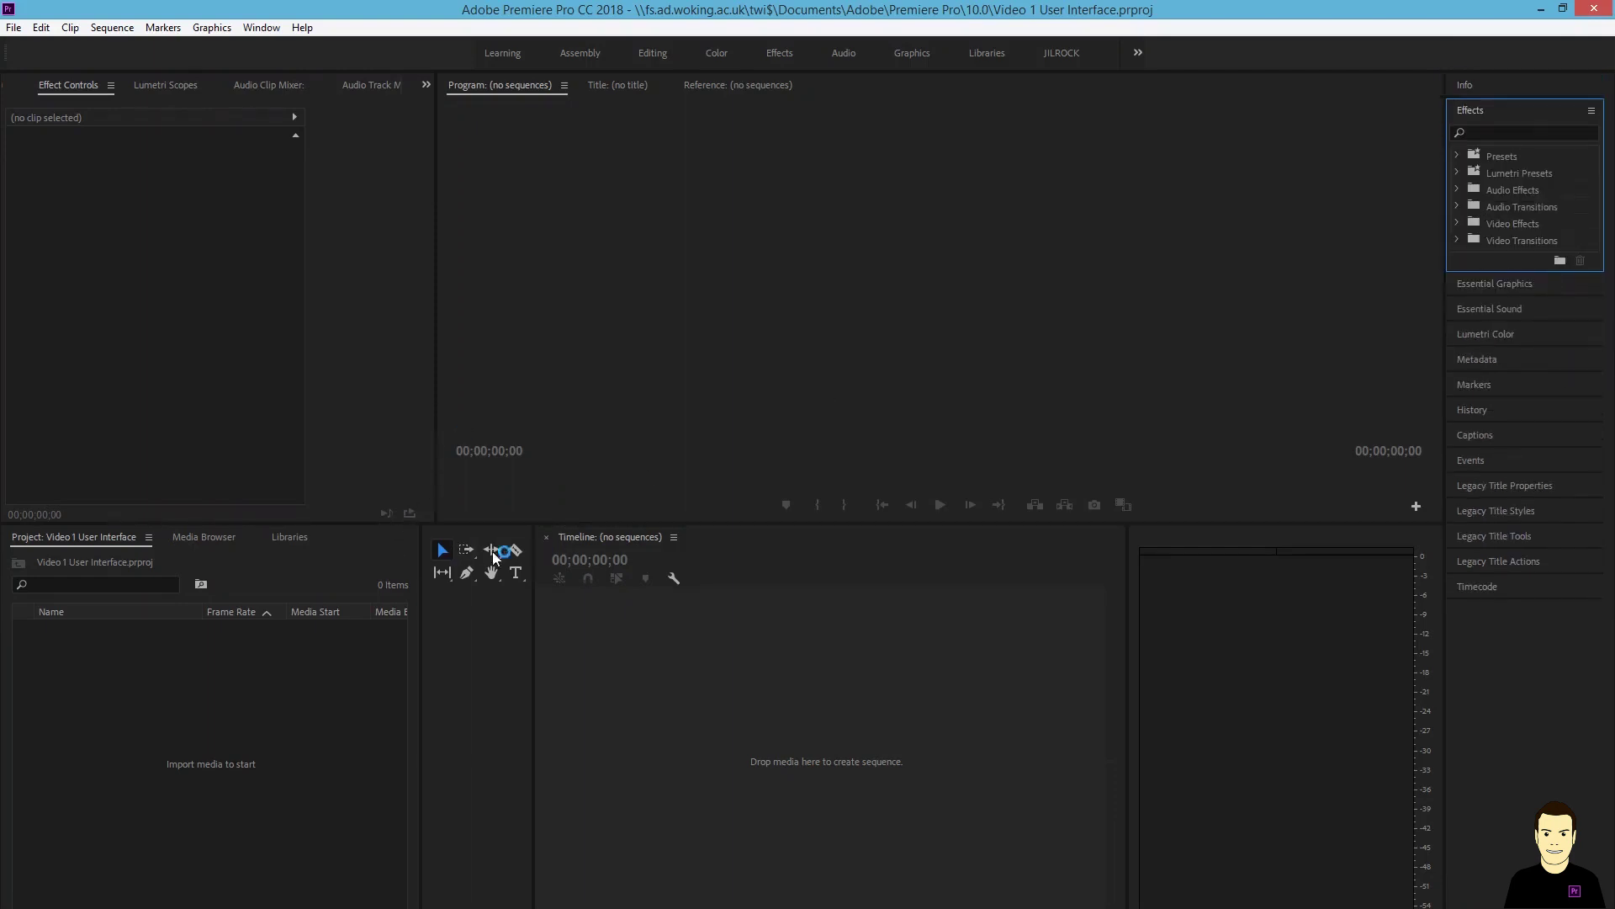
left_click_drag(535, 677, 458, 674)
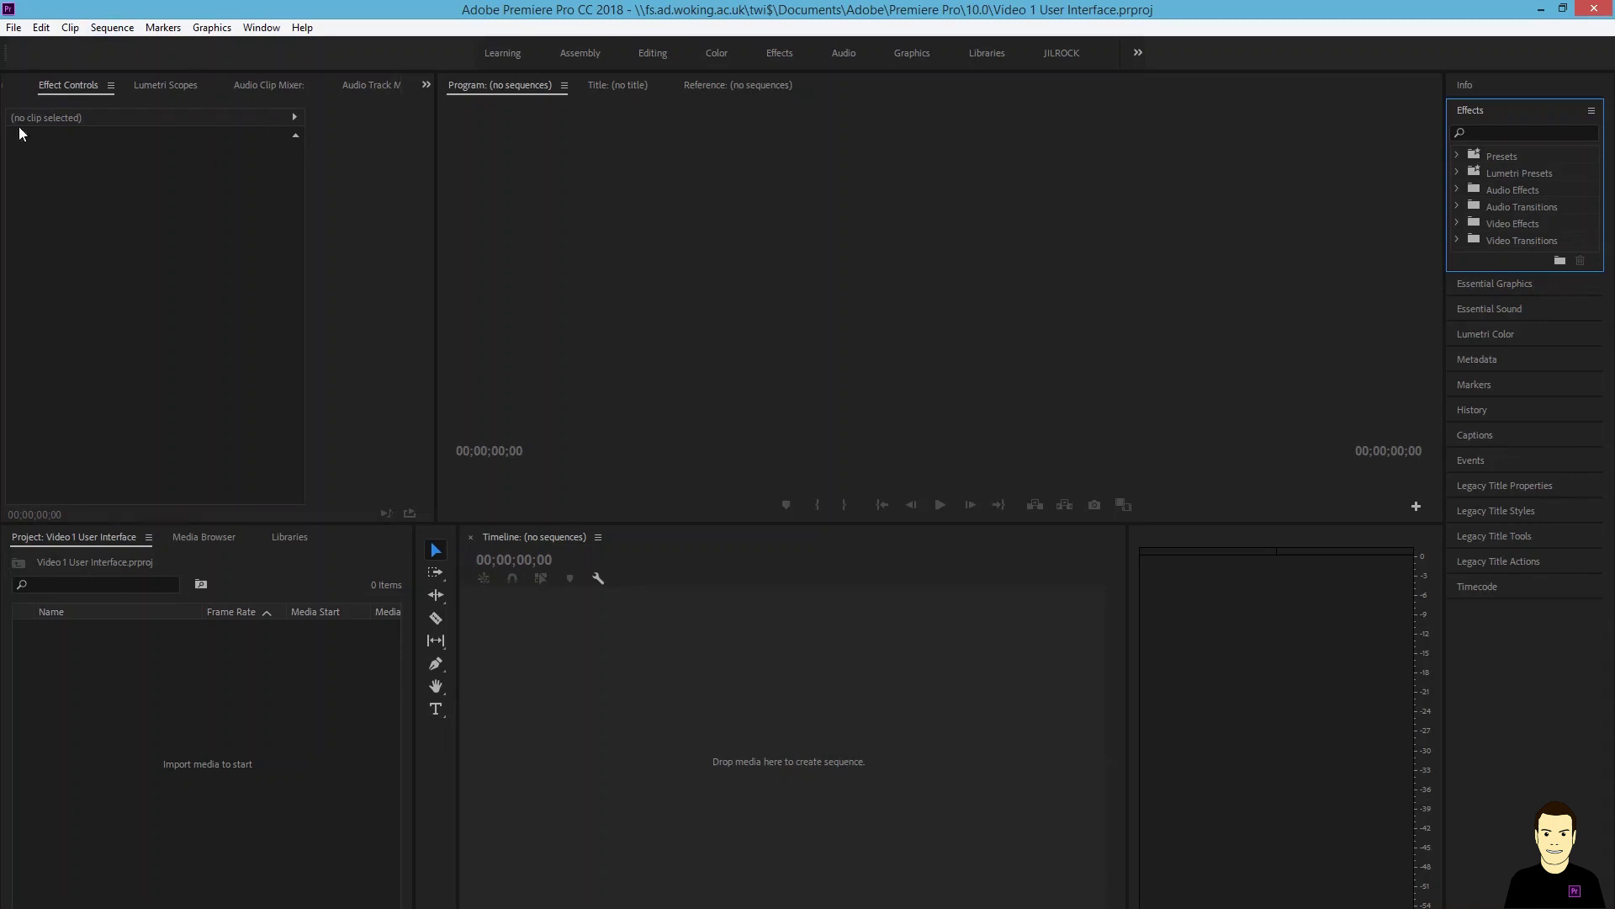
- Import the student's video clip from the Student work folder inside Woscars on the KINGSTON (F:) drive
left_click(17, 30)
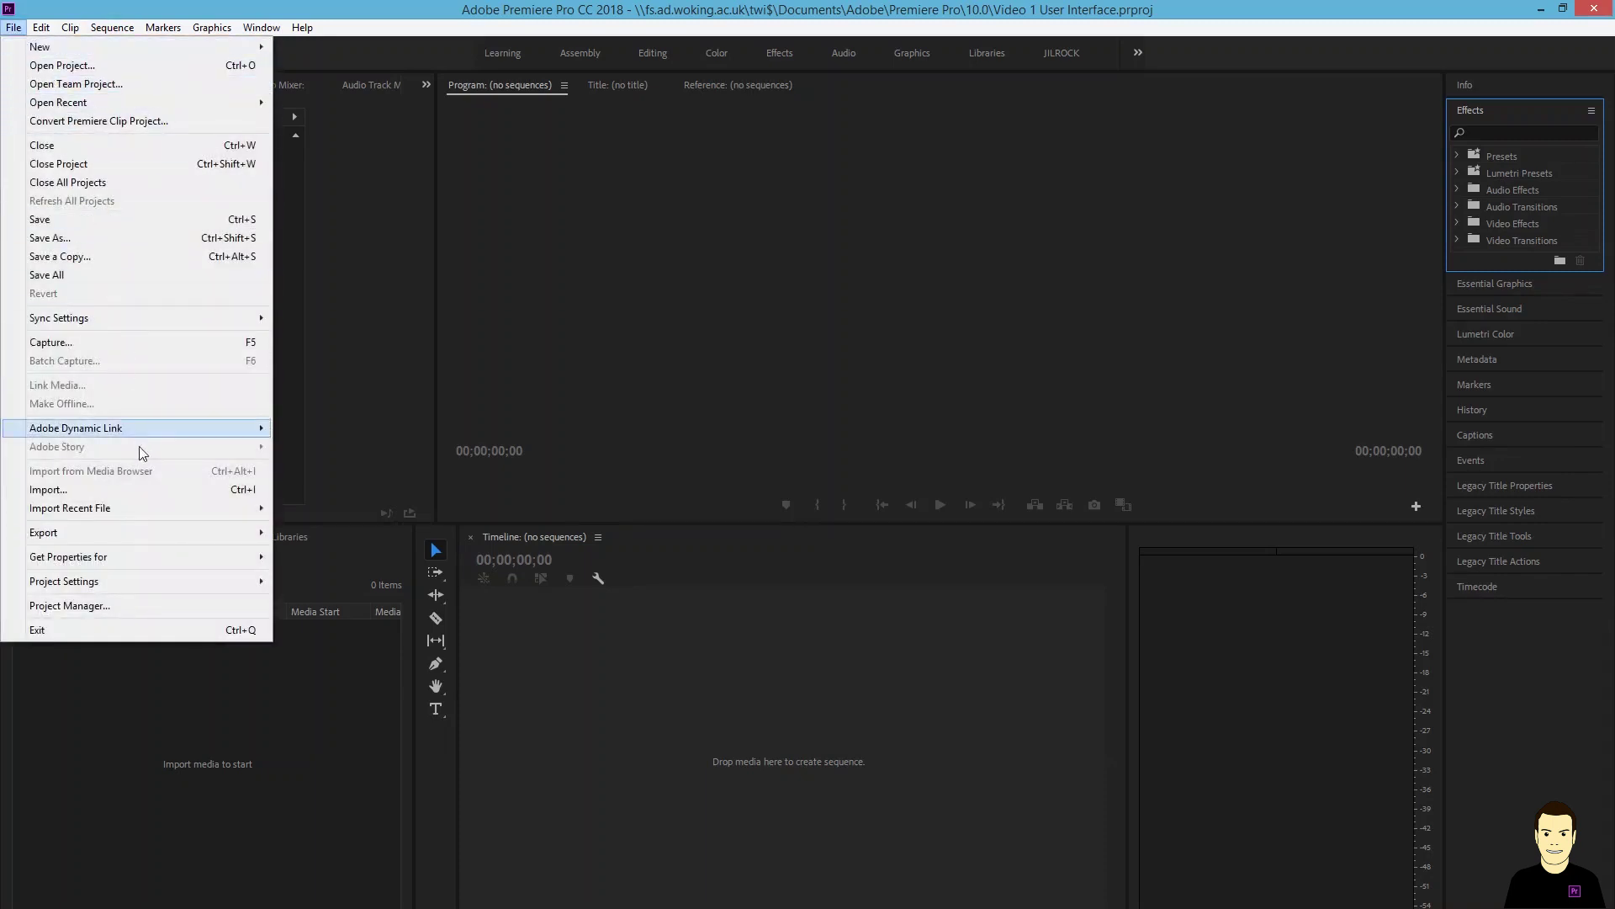
left_click(162, 496)
left_click(81, 375)
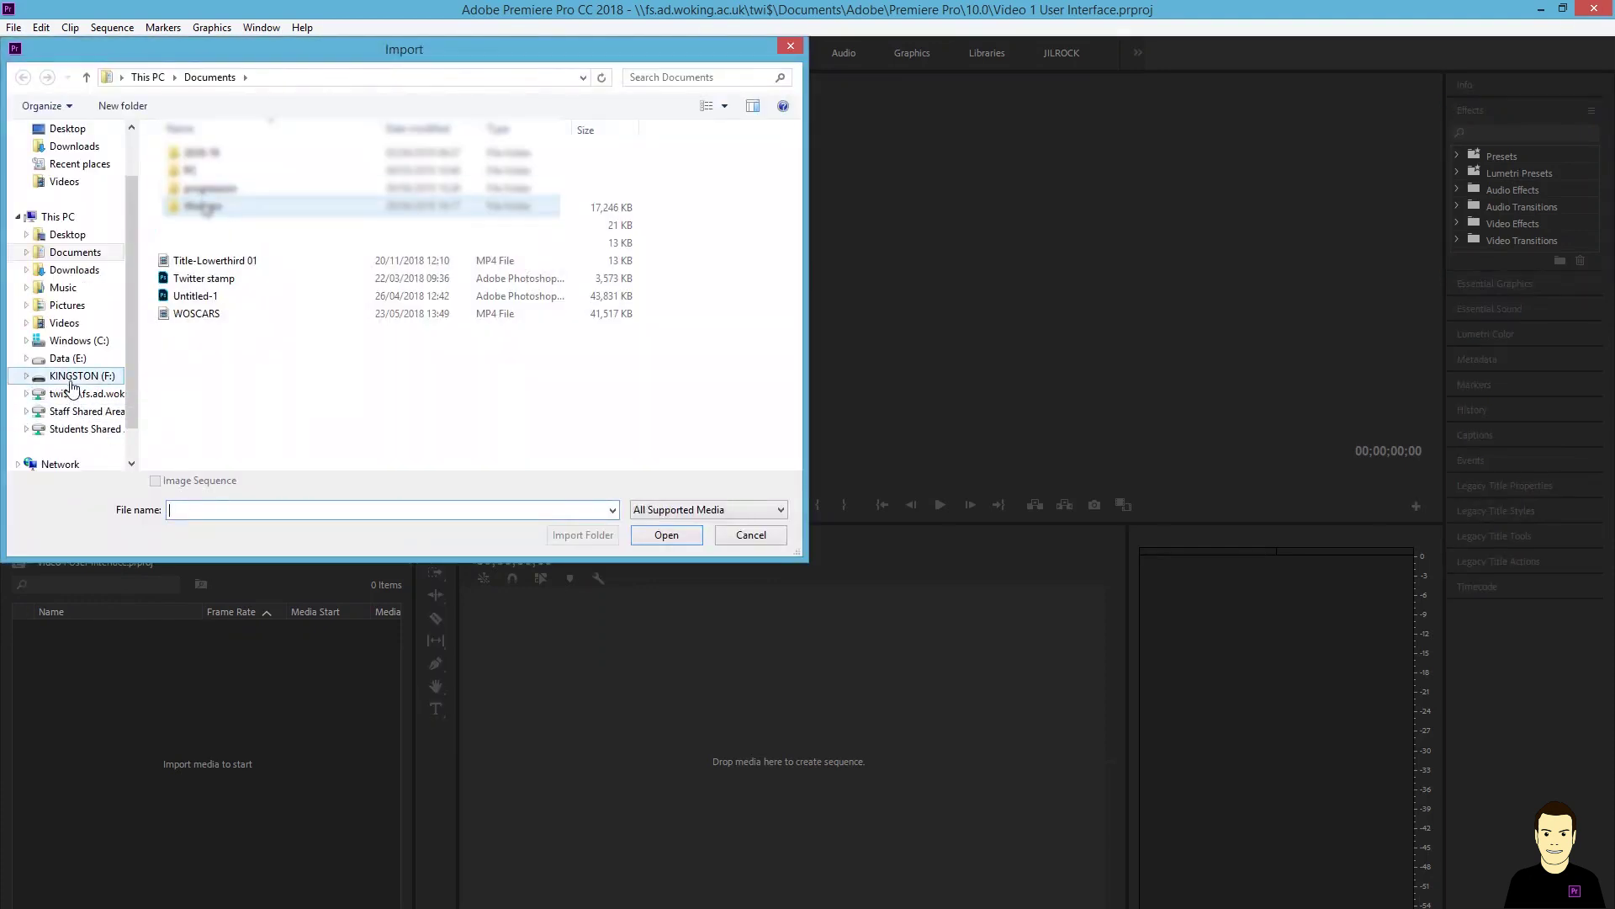
double_click(232, 175)
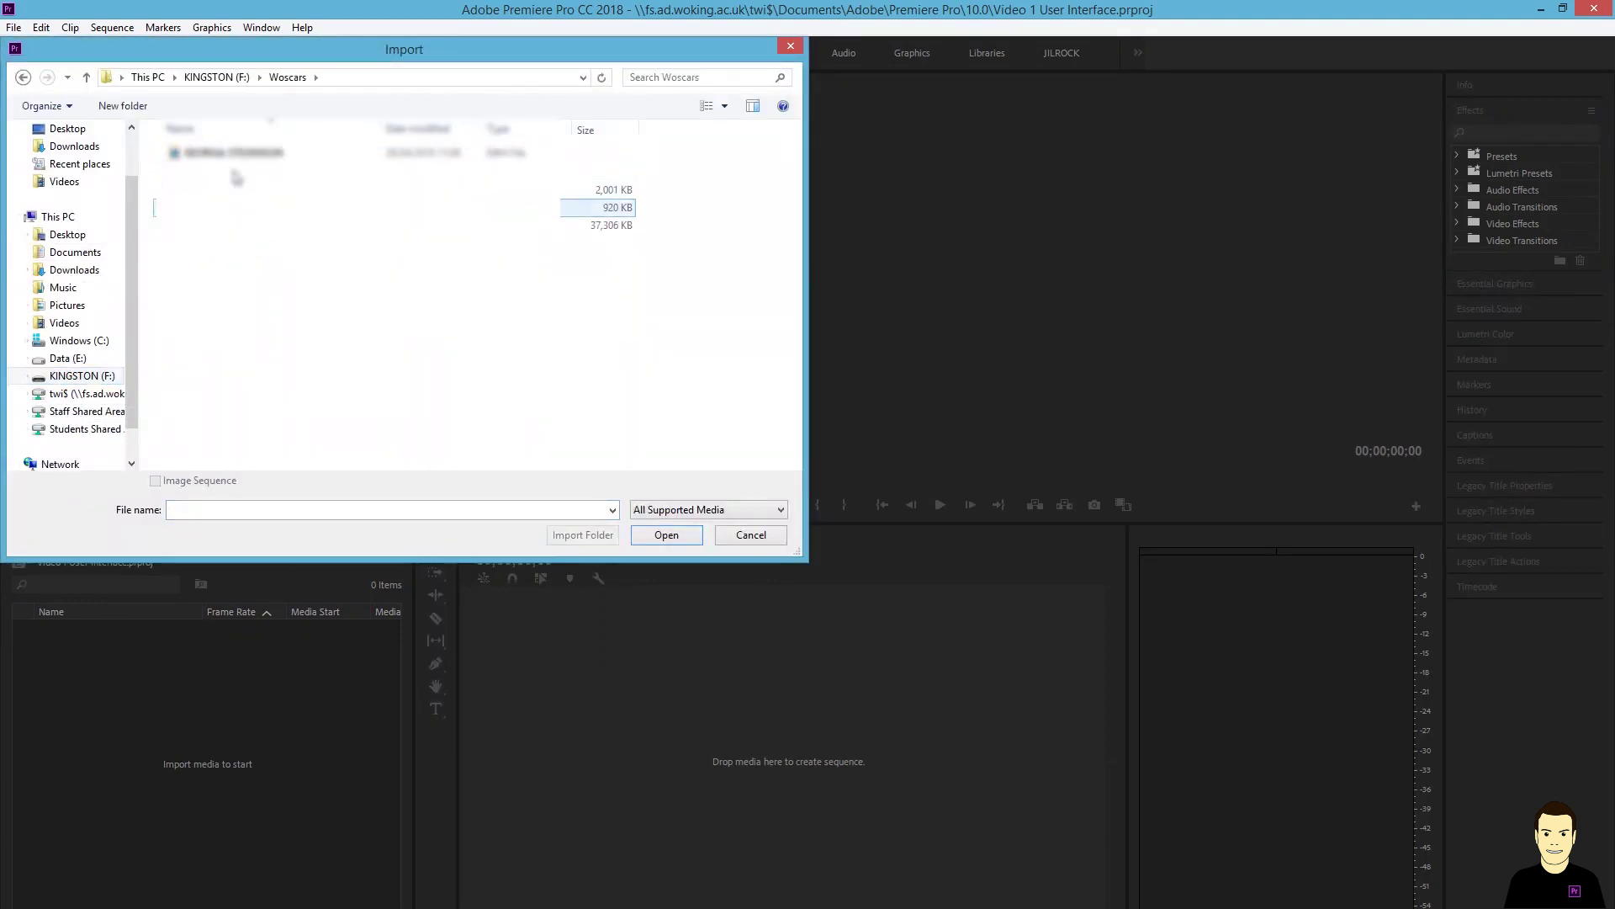
double_click(235, 172)
left_click(236, 154)
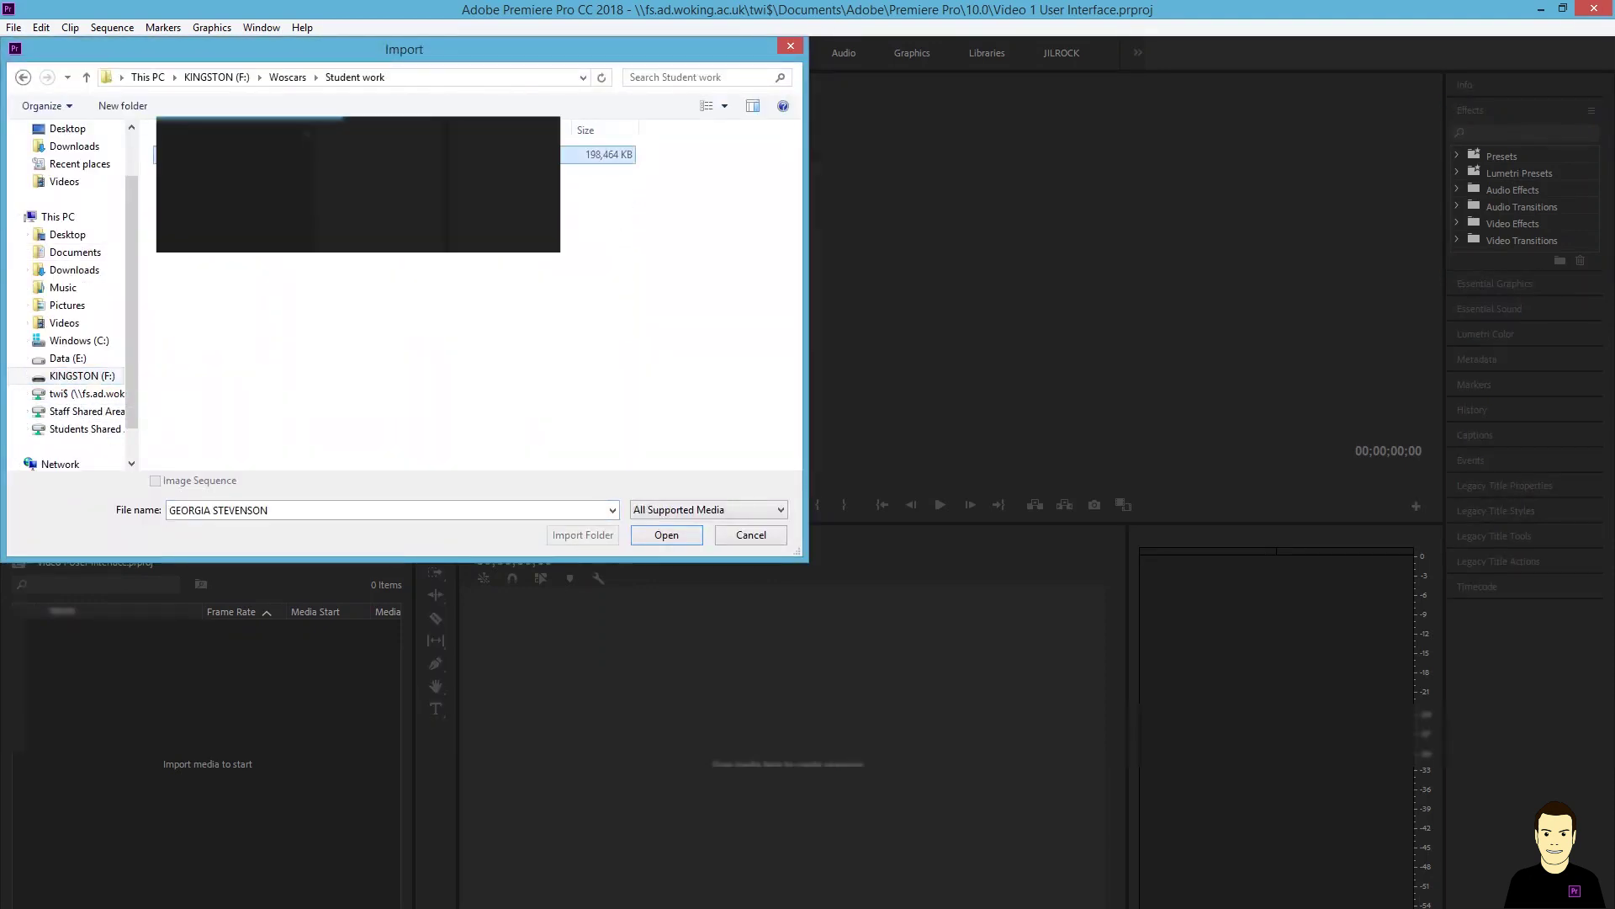
left_click(652, 537)
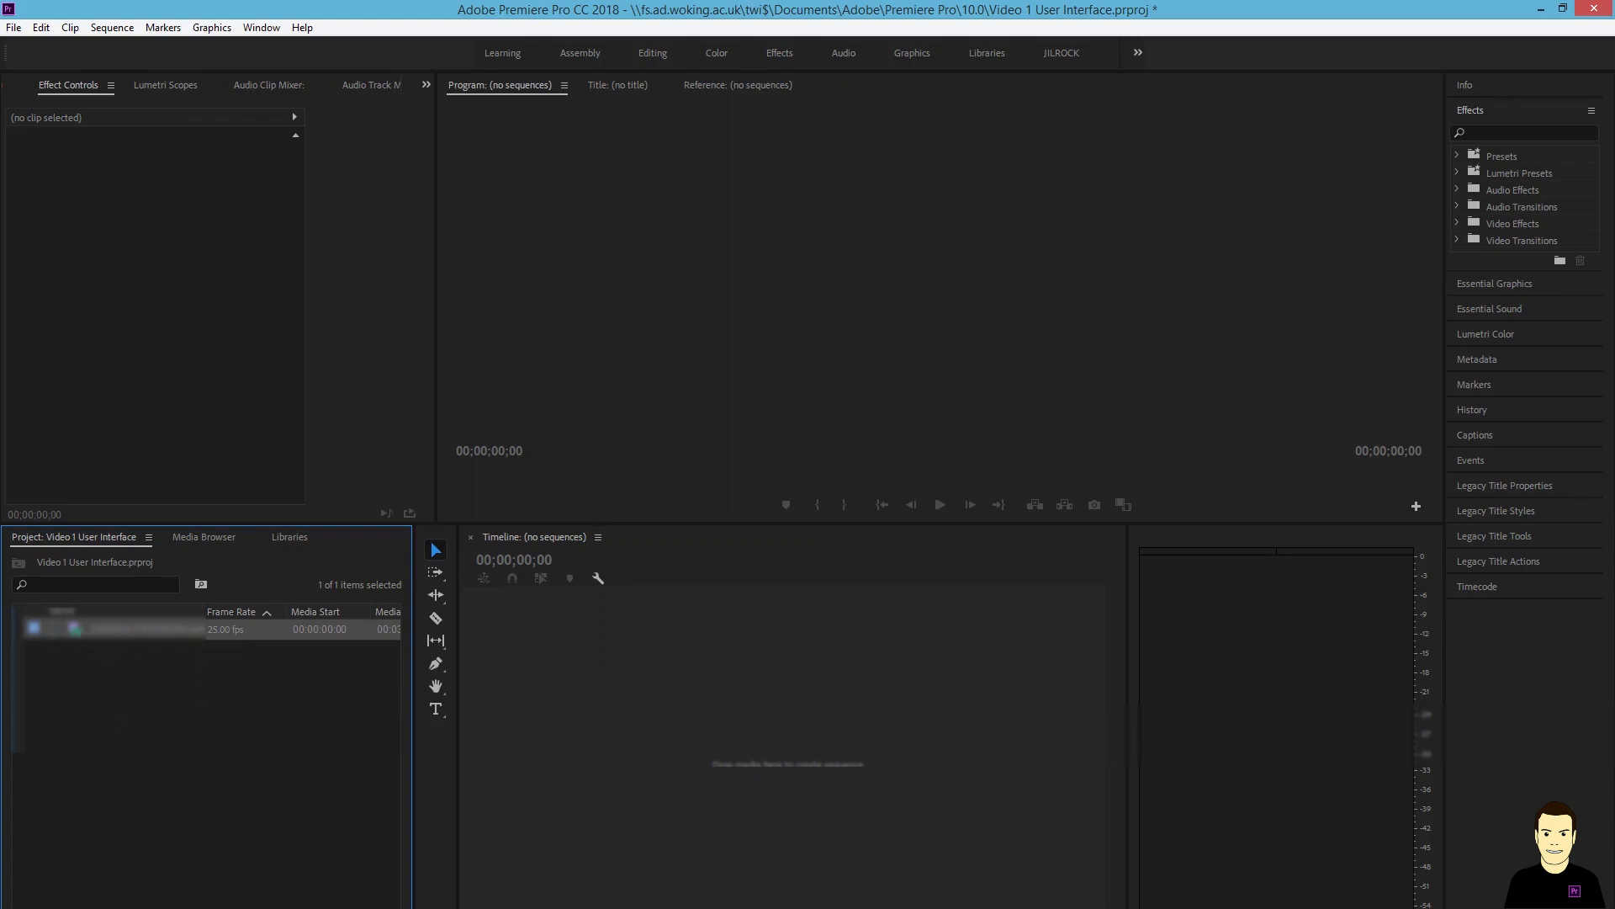
- View the imported clip as a thumbnail, and return the project items to list view
key("ctrl+Page_Down")
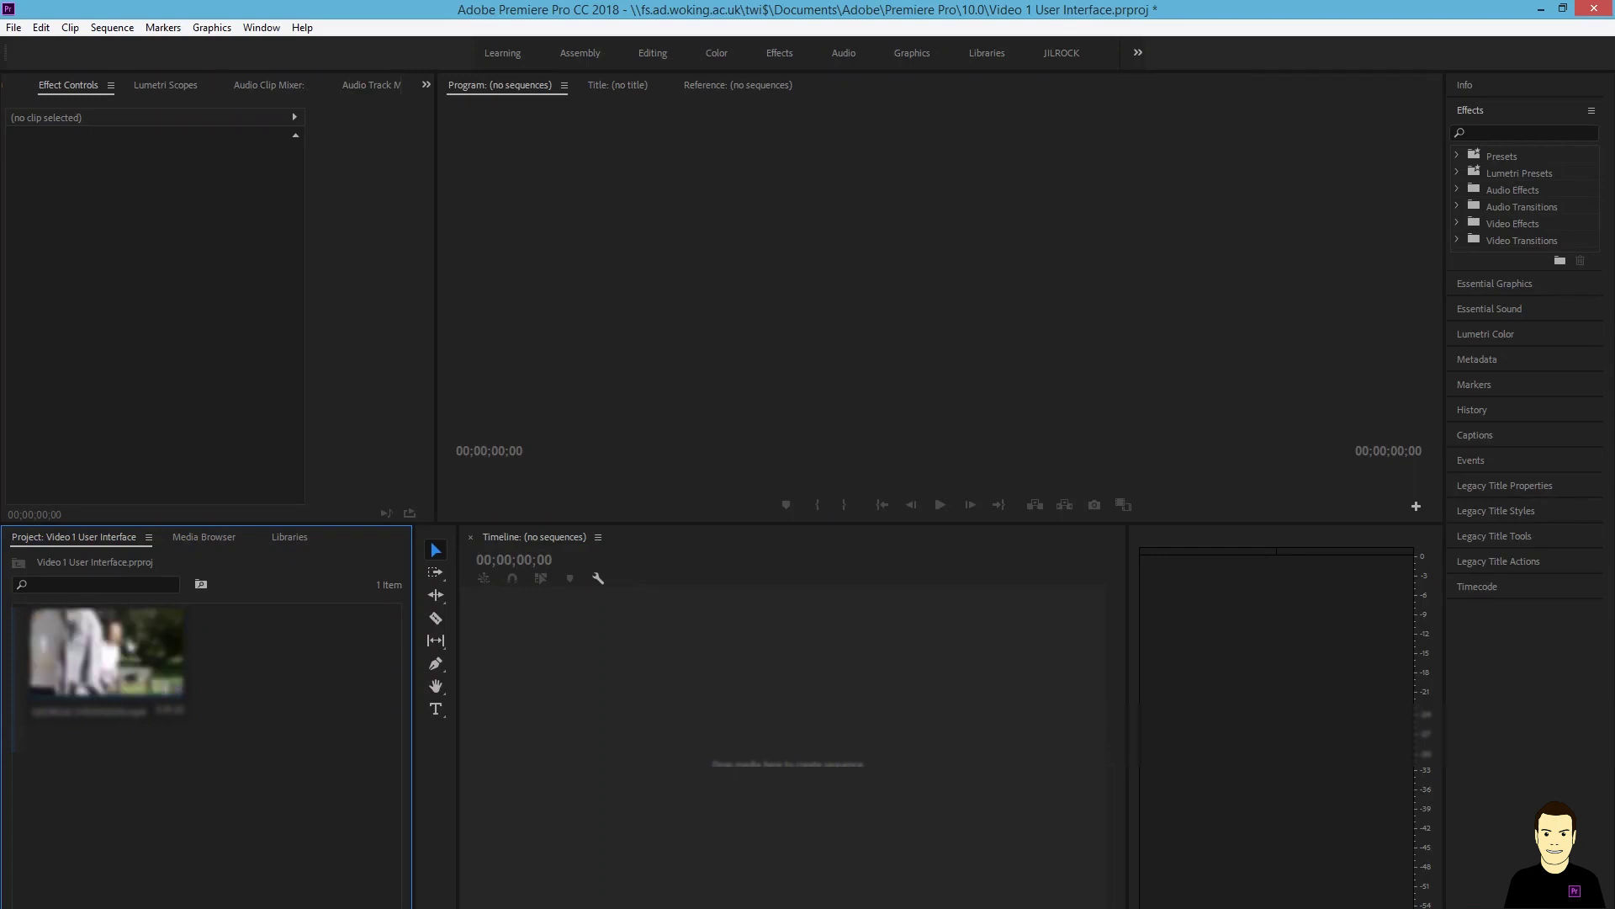
key("ctrl+Page_Up")
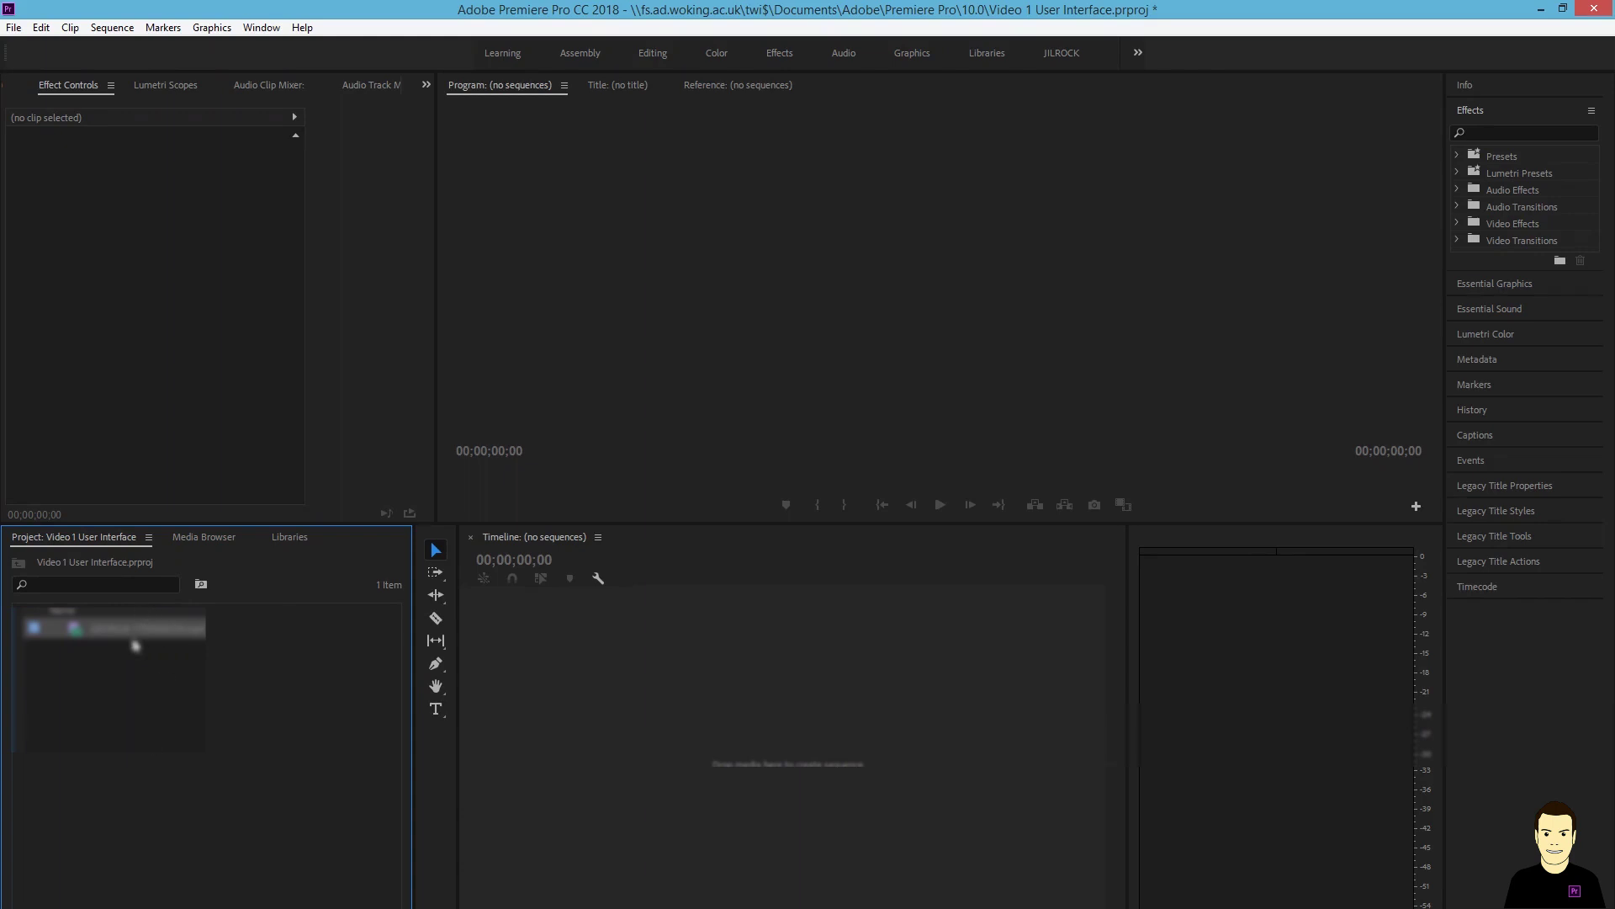
- Place the imported clip in the empty timeline to create a sequence from it
left_click(137, 639)
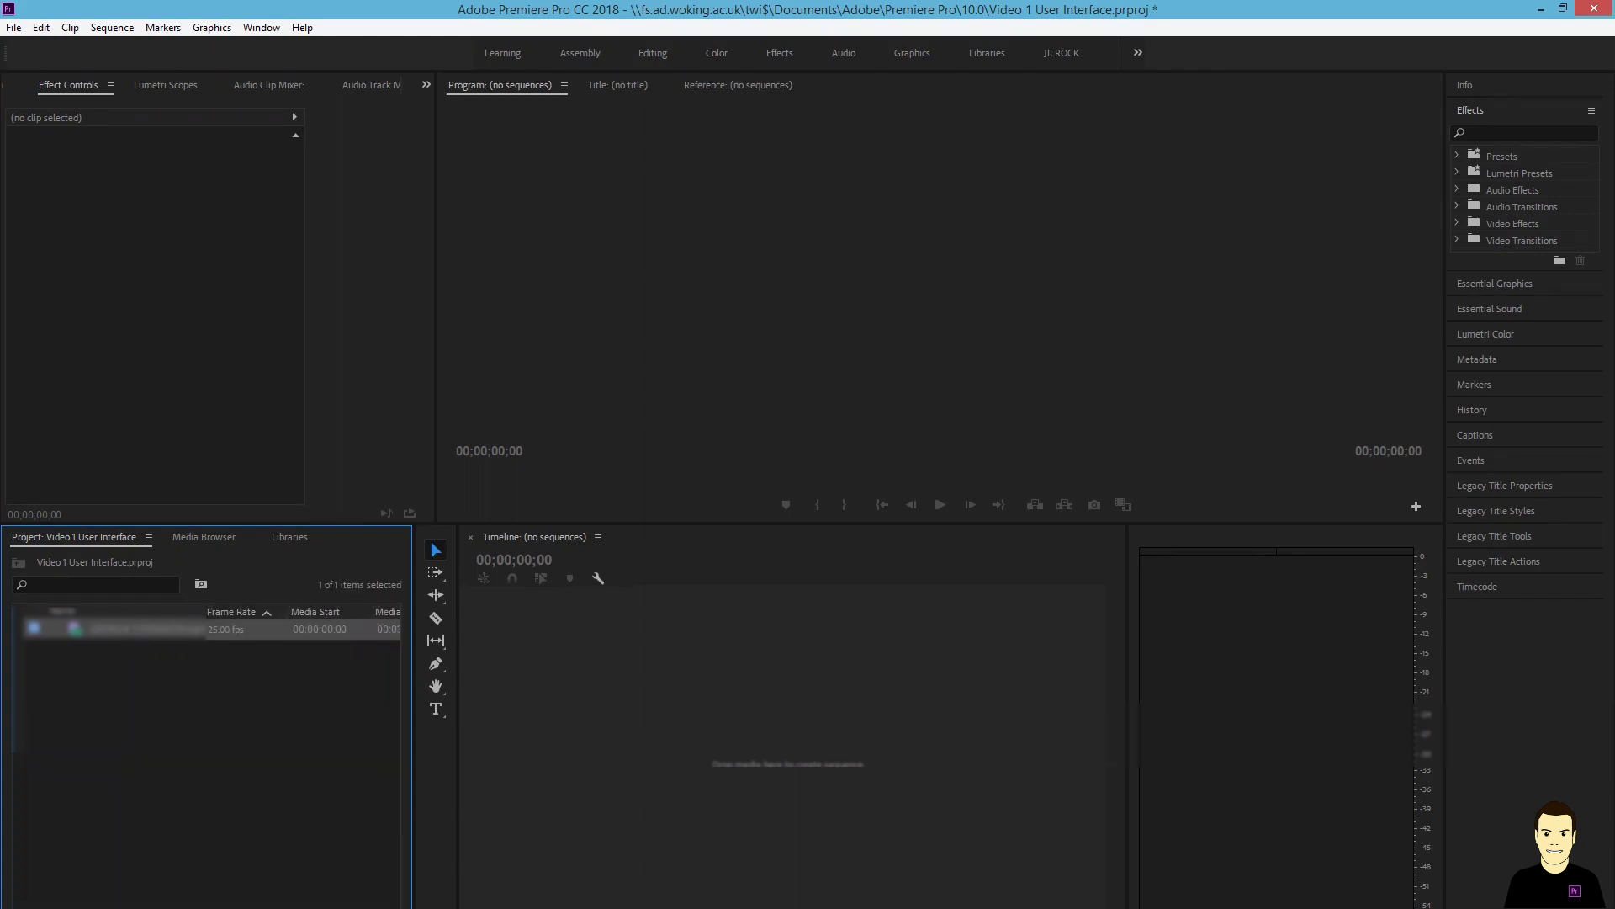
left_click_drag(137, 628, 494, 756)
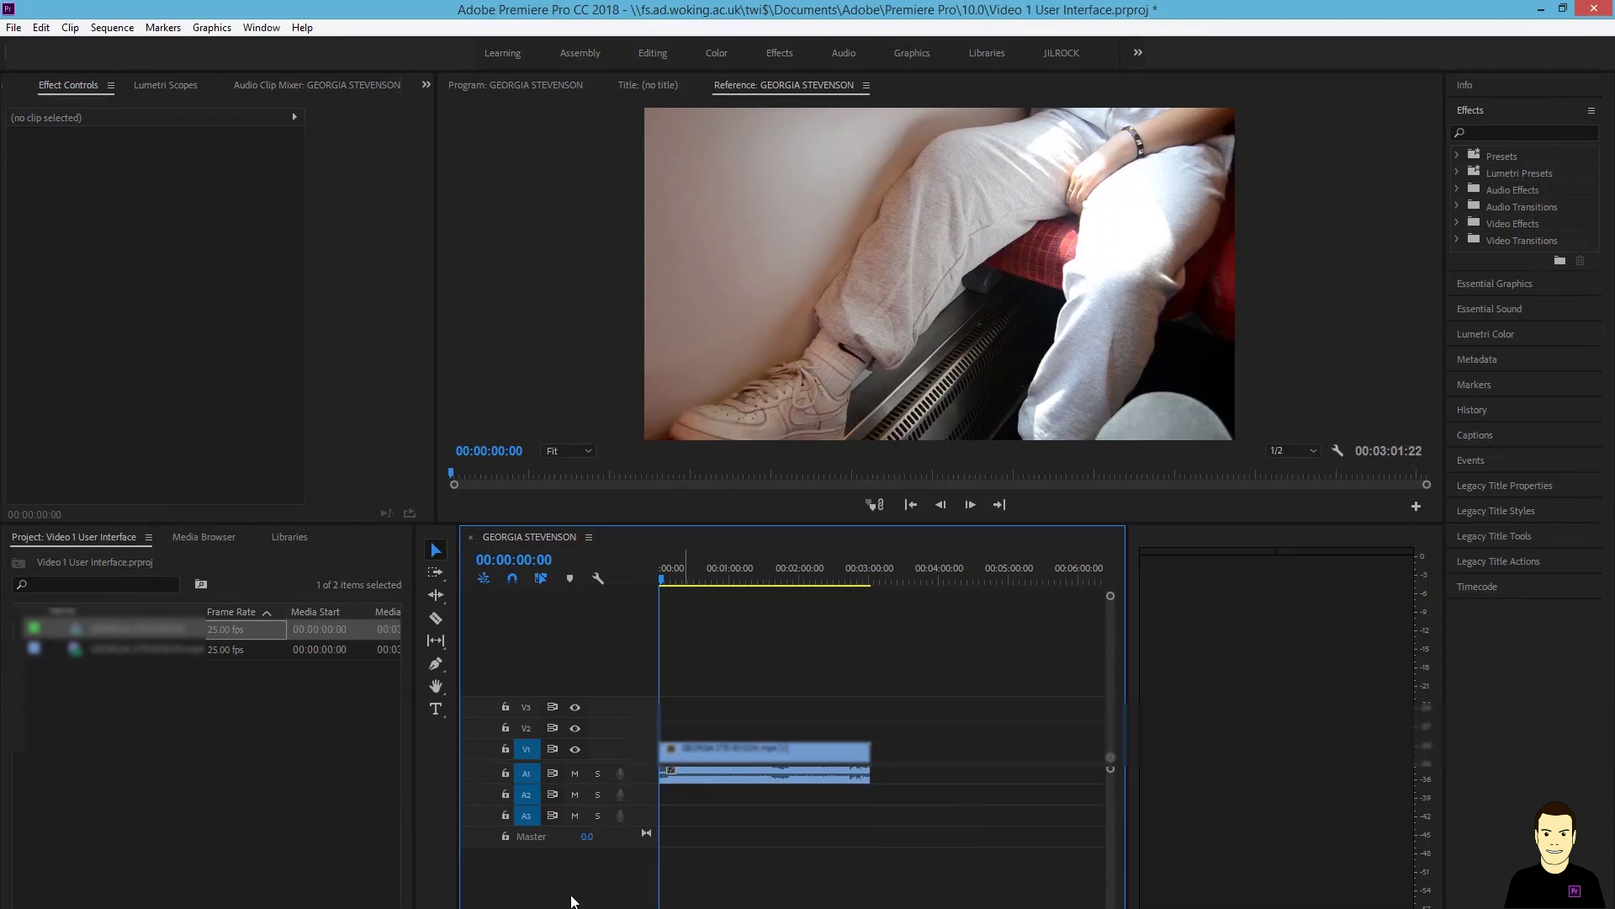
- Mute and unmute audio track A1, and hide and show video track V1
left_click(575, 774)
left_click(575, 774)
left_click(576, 749)
left_click(576, 749)
- Activate the Razor tool and switch back to the Selection tool
left_click(436, 618)
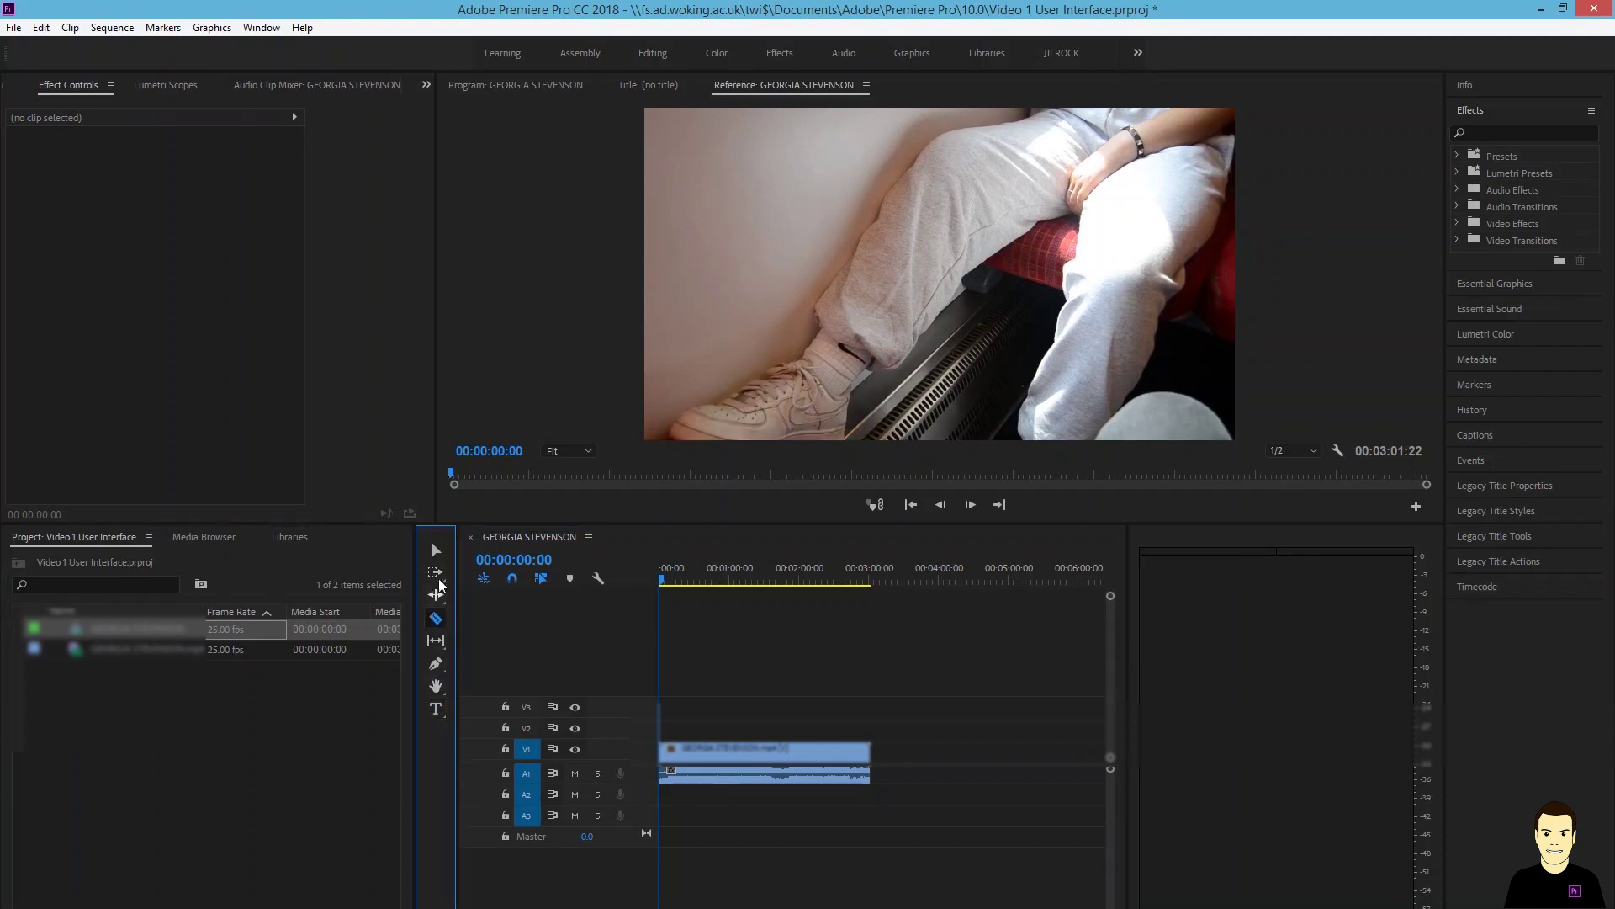
left_click(436, 550)
- Zoom the timeline in until the clip nearly fills its width, and increase the height of the video and audio tracks
left_click_drag(1094, 904, 783, 905)
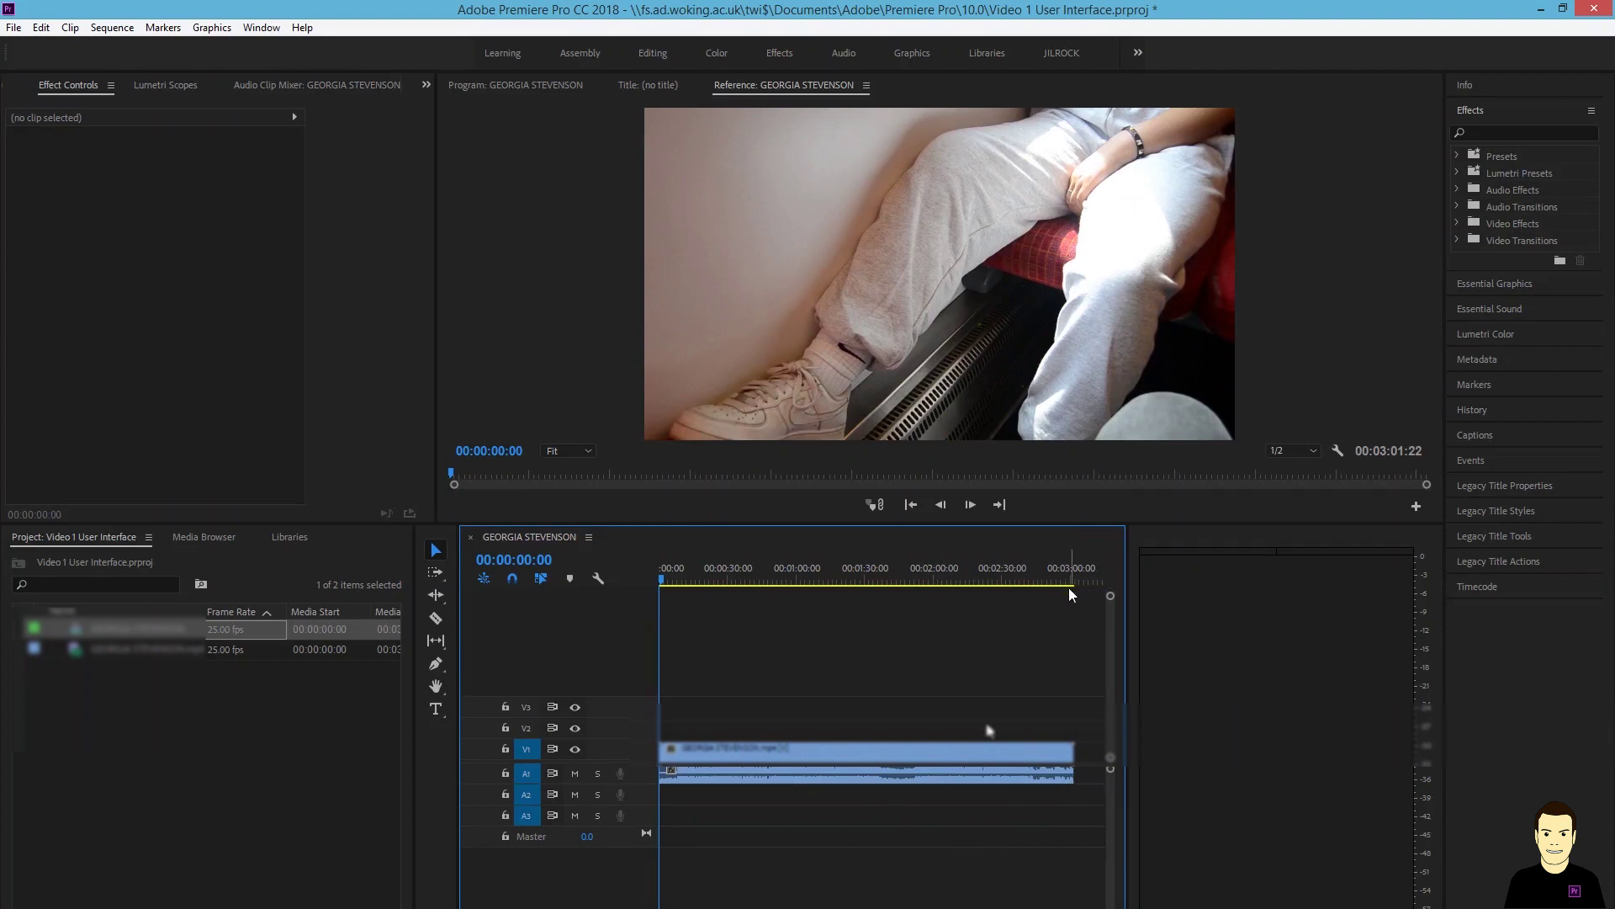
left_click_drag(1111, 759, 1119, 850)
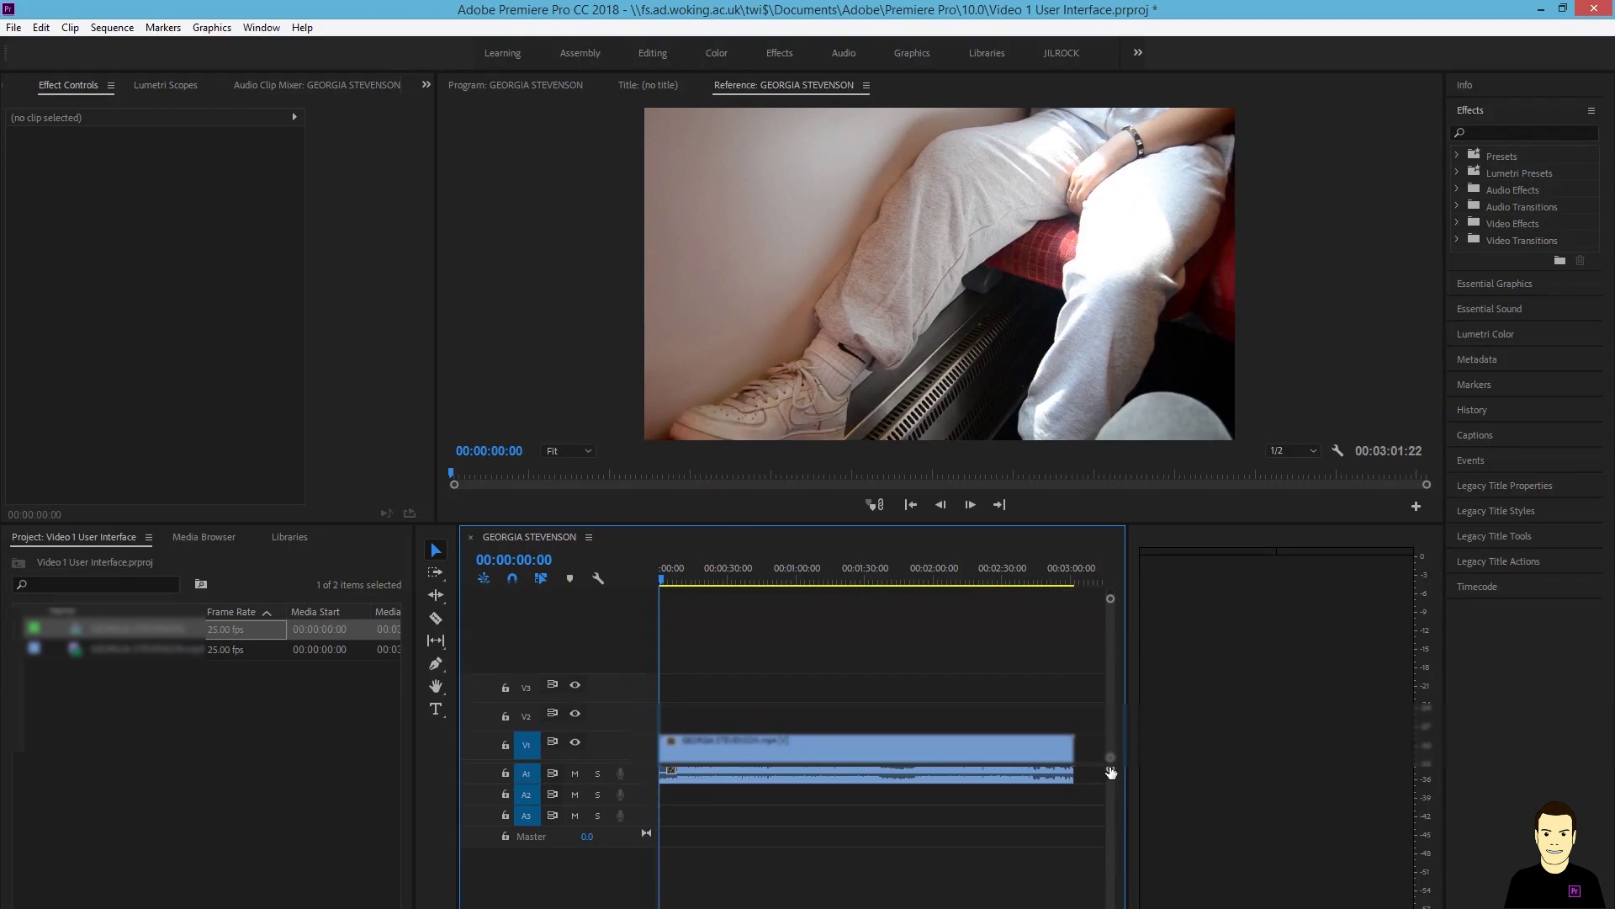
left_click_drag(1112, 773, 1142, 727)
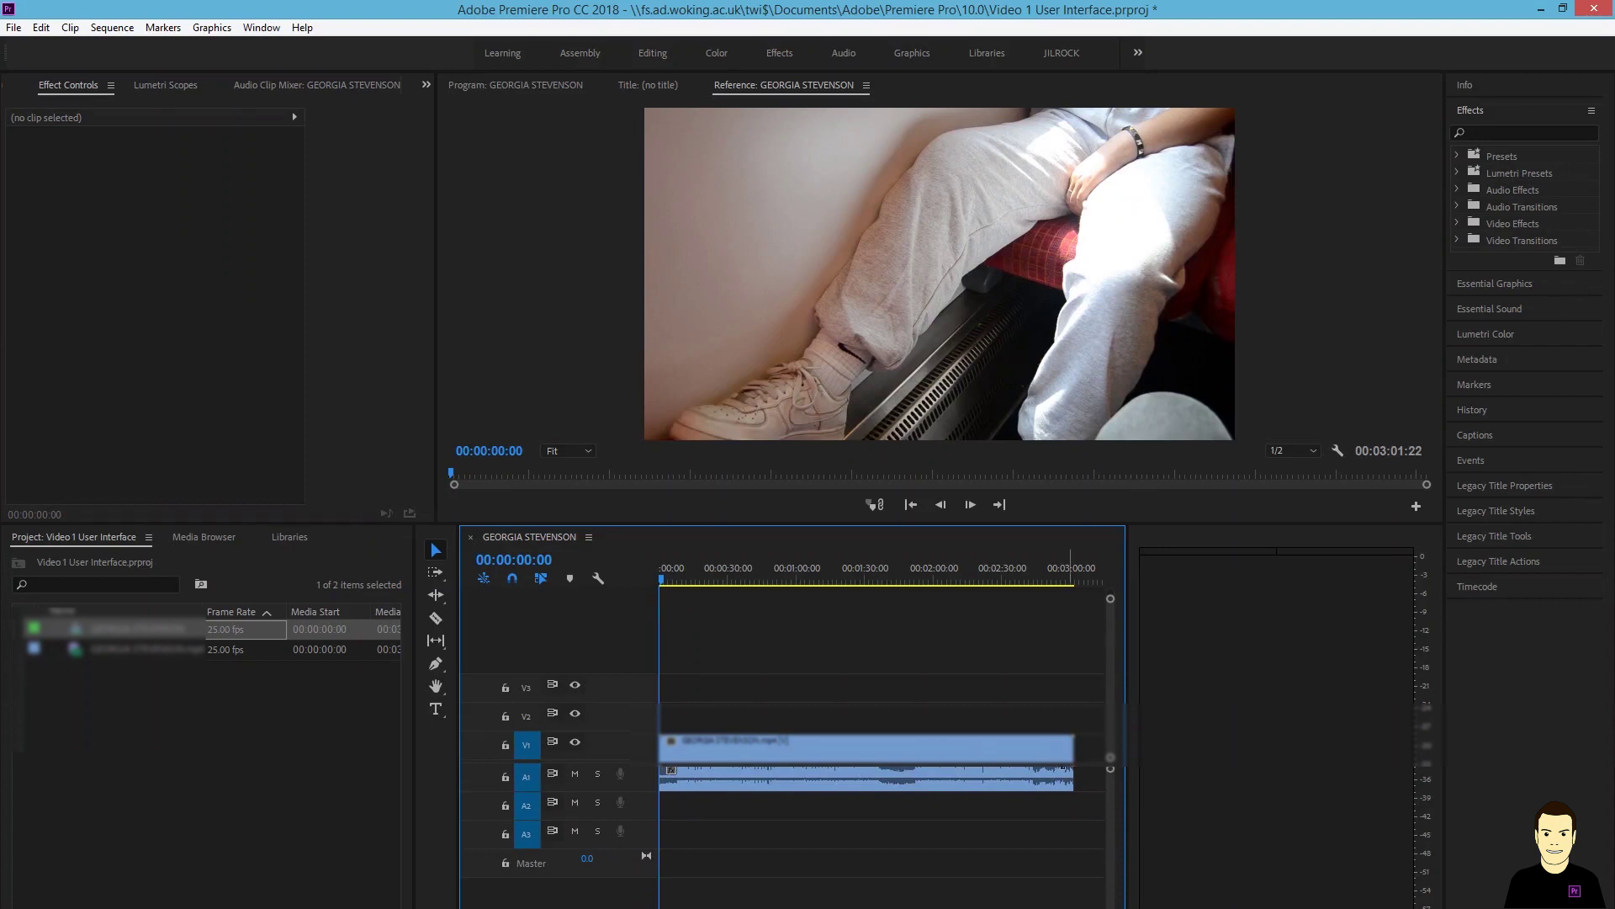
- Select the clip in the timeline to show its effect settings, and widen the Effect Controls panel
left_click(756, 756)
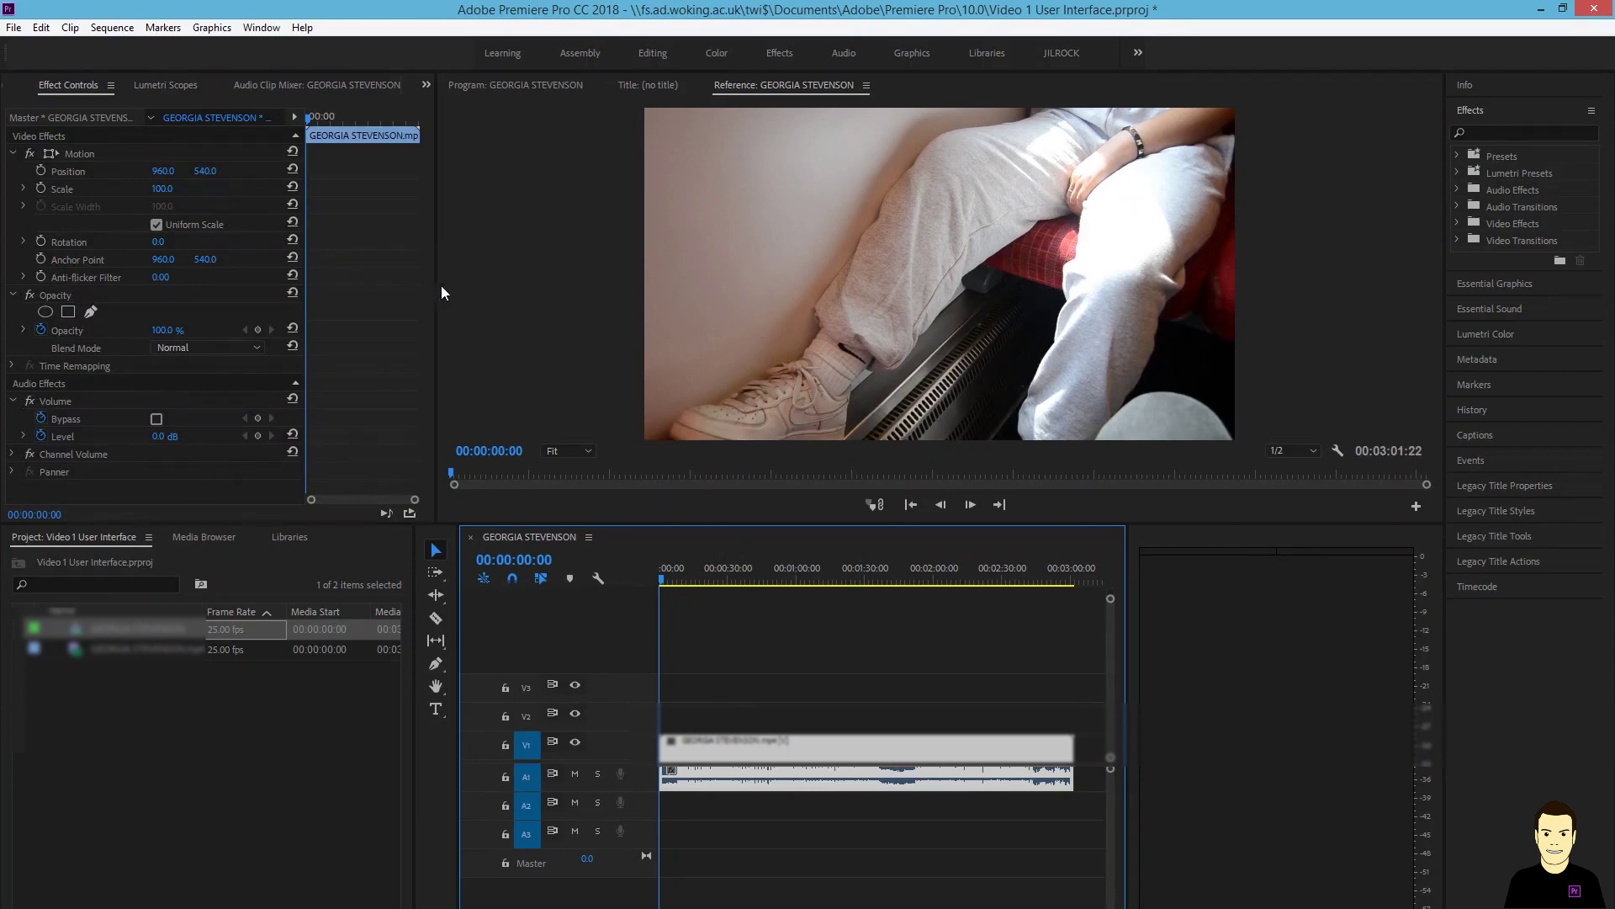
left_click_drag(437, 291, 560, 299)
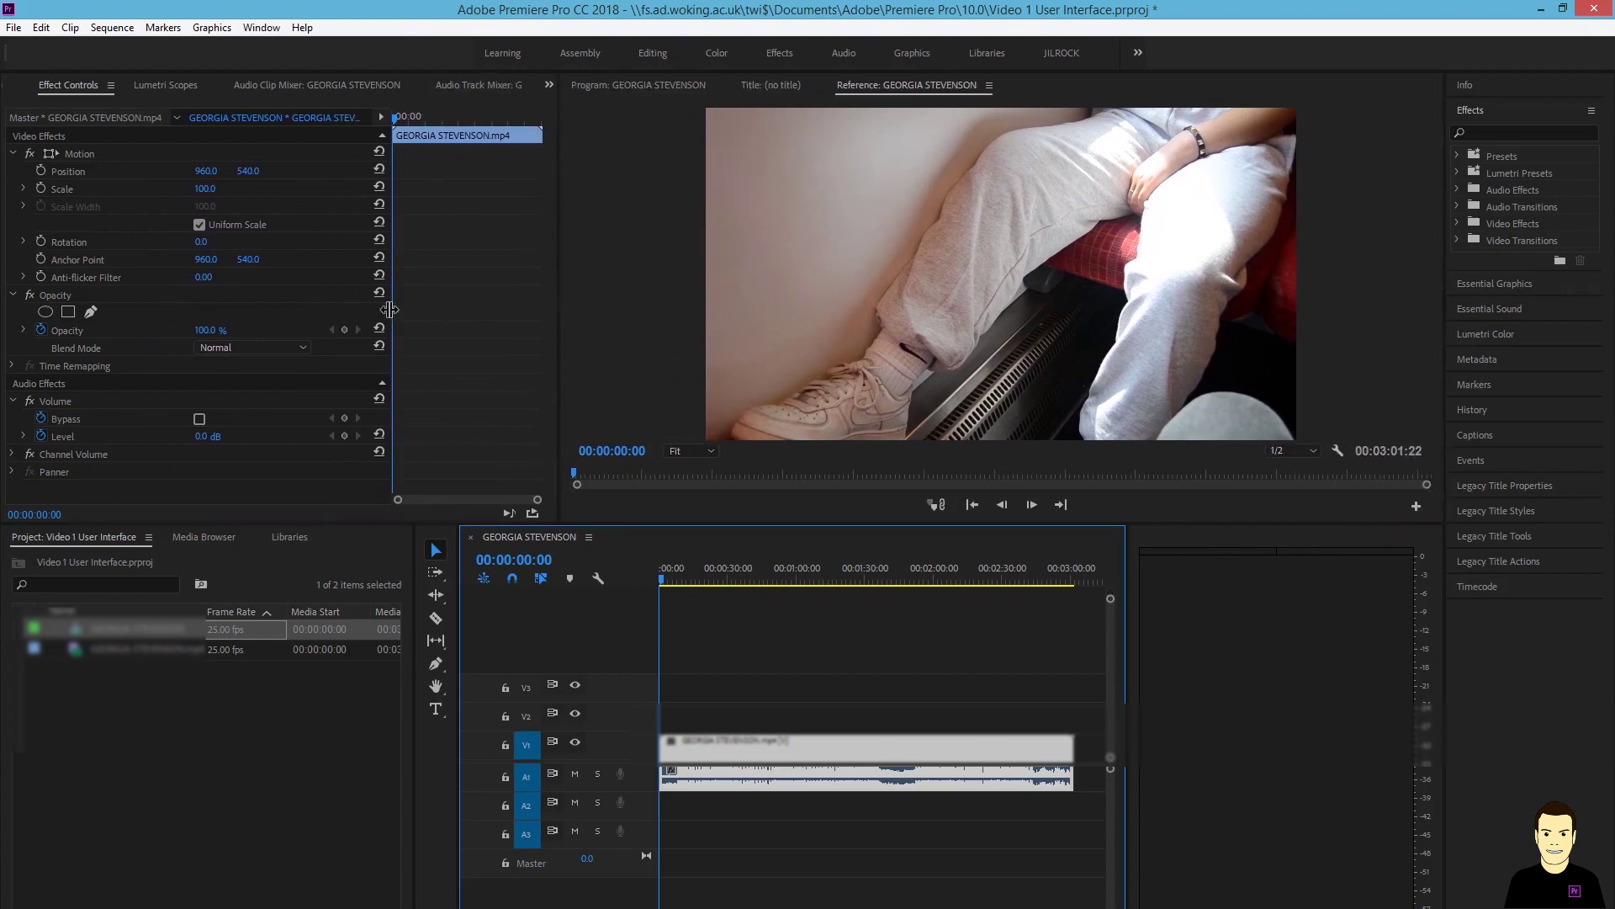
- Widen the keyframe area in Effect Controls and collapse the Volume and Opacity settings, keeping Motion expanded
left_click_drag(390, 309, 278, 328)
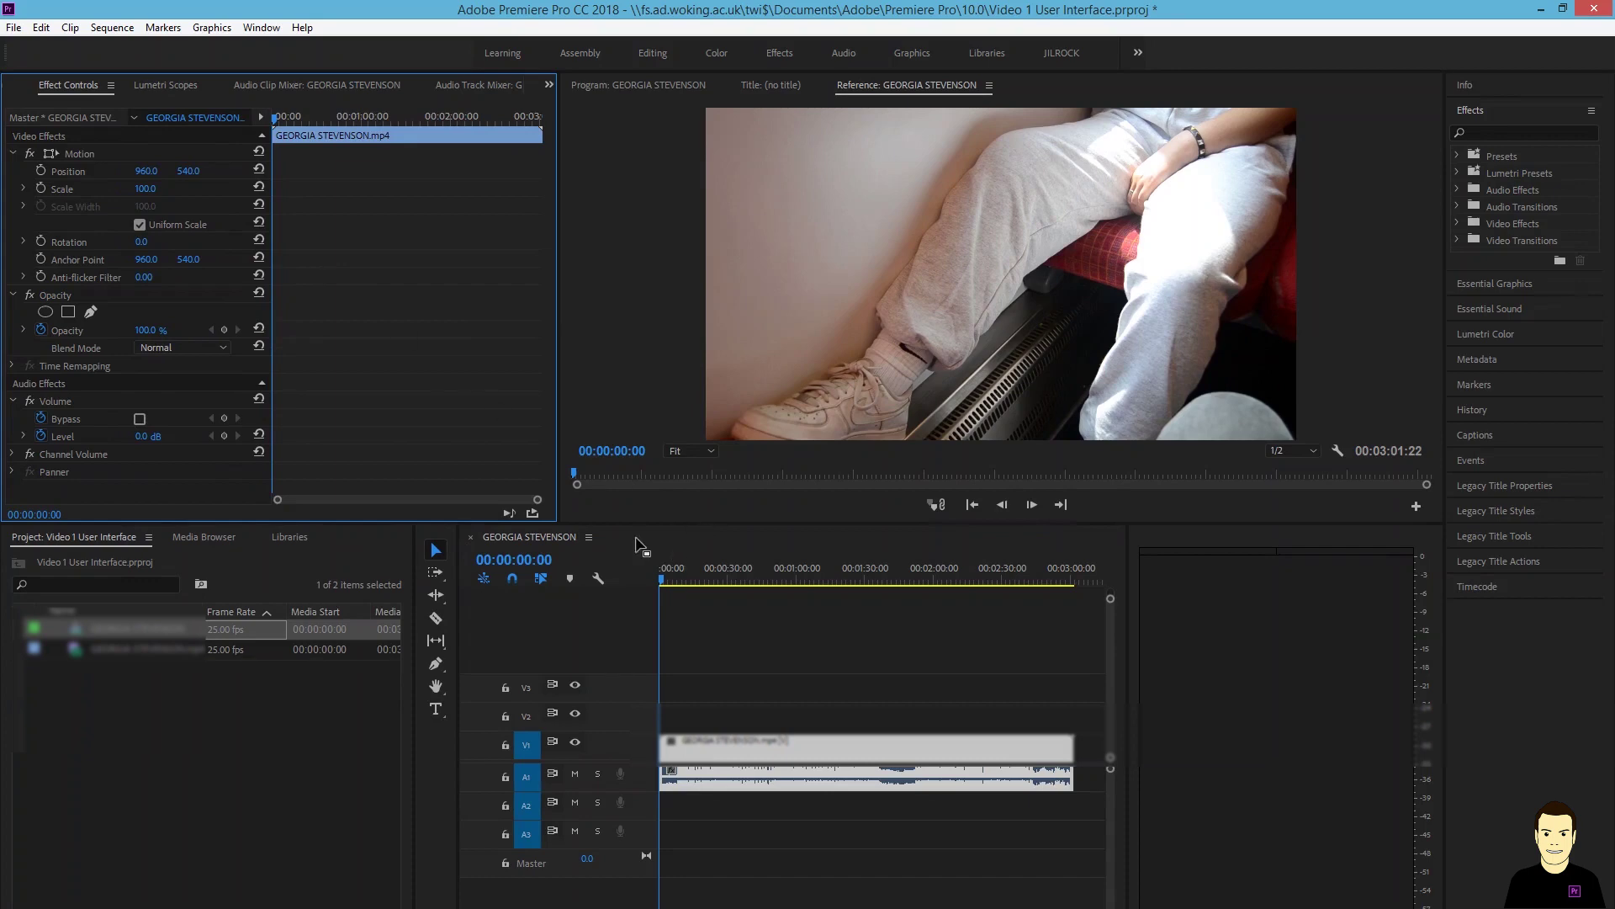
left_click(14, 401)
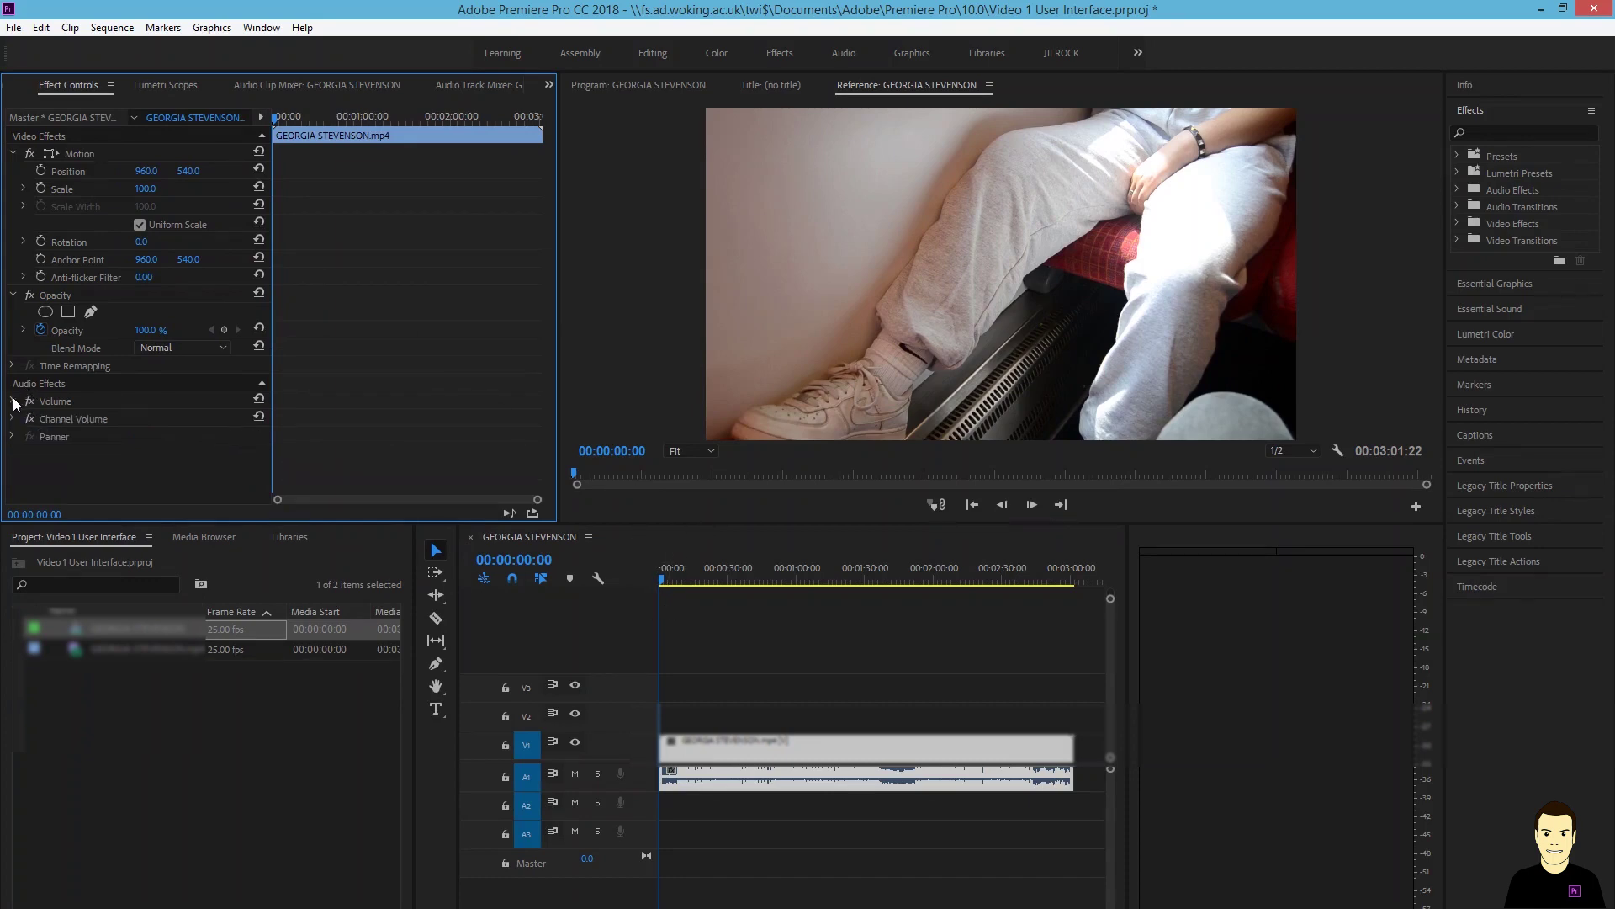
left_click(13, 296)
left_click(12, 154)
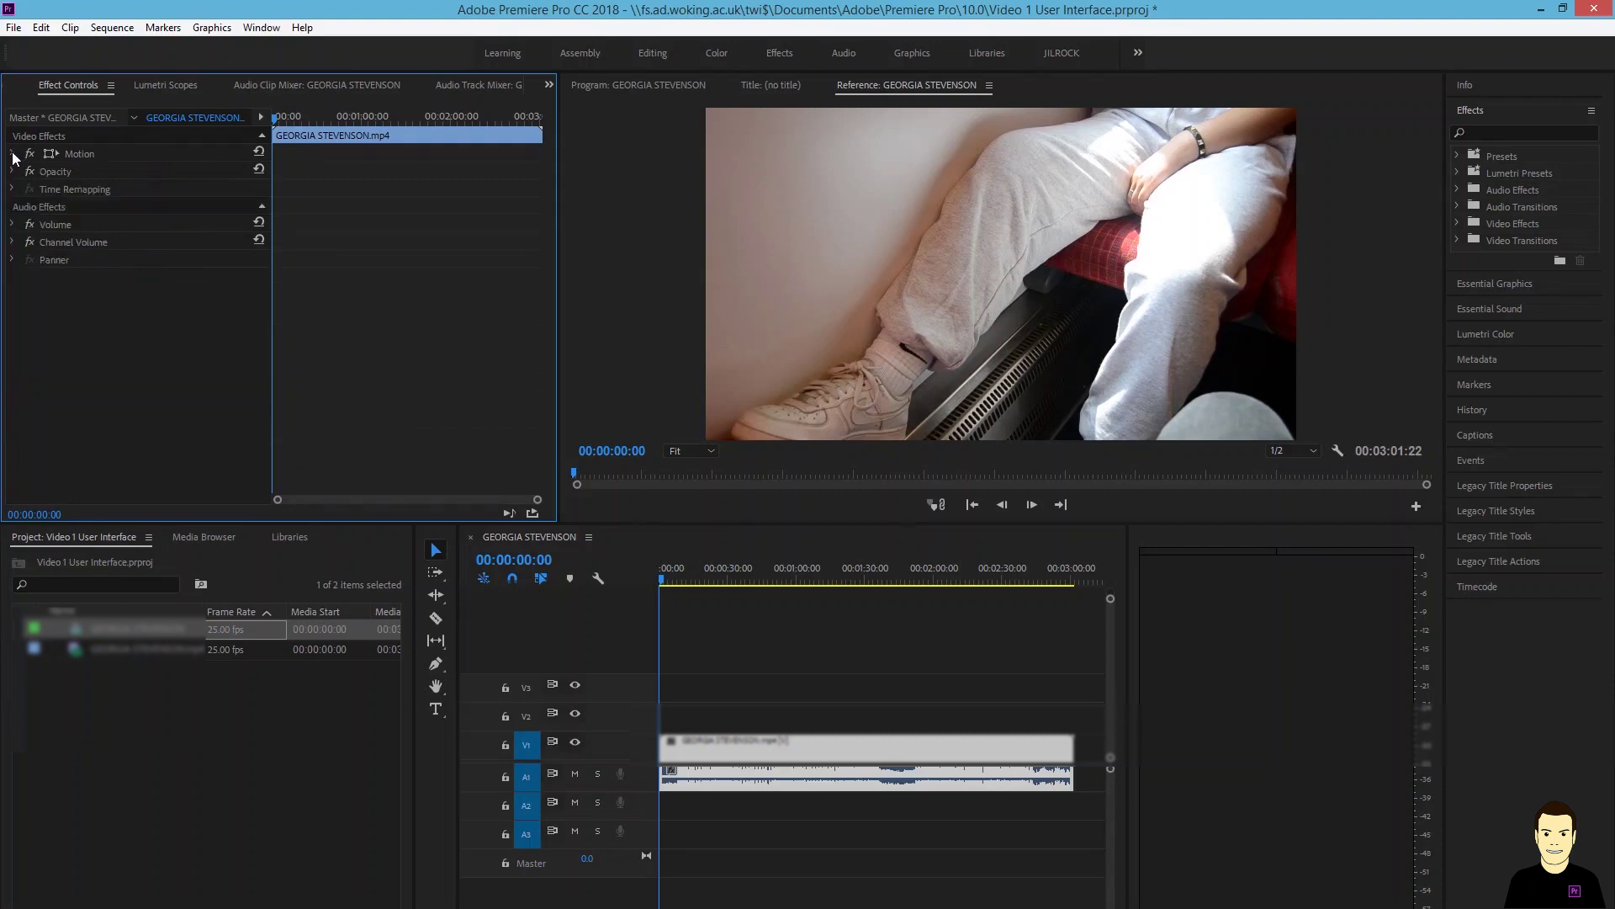
left_click(13, 155)
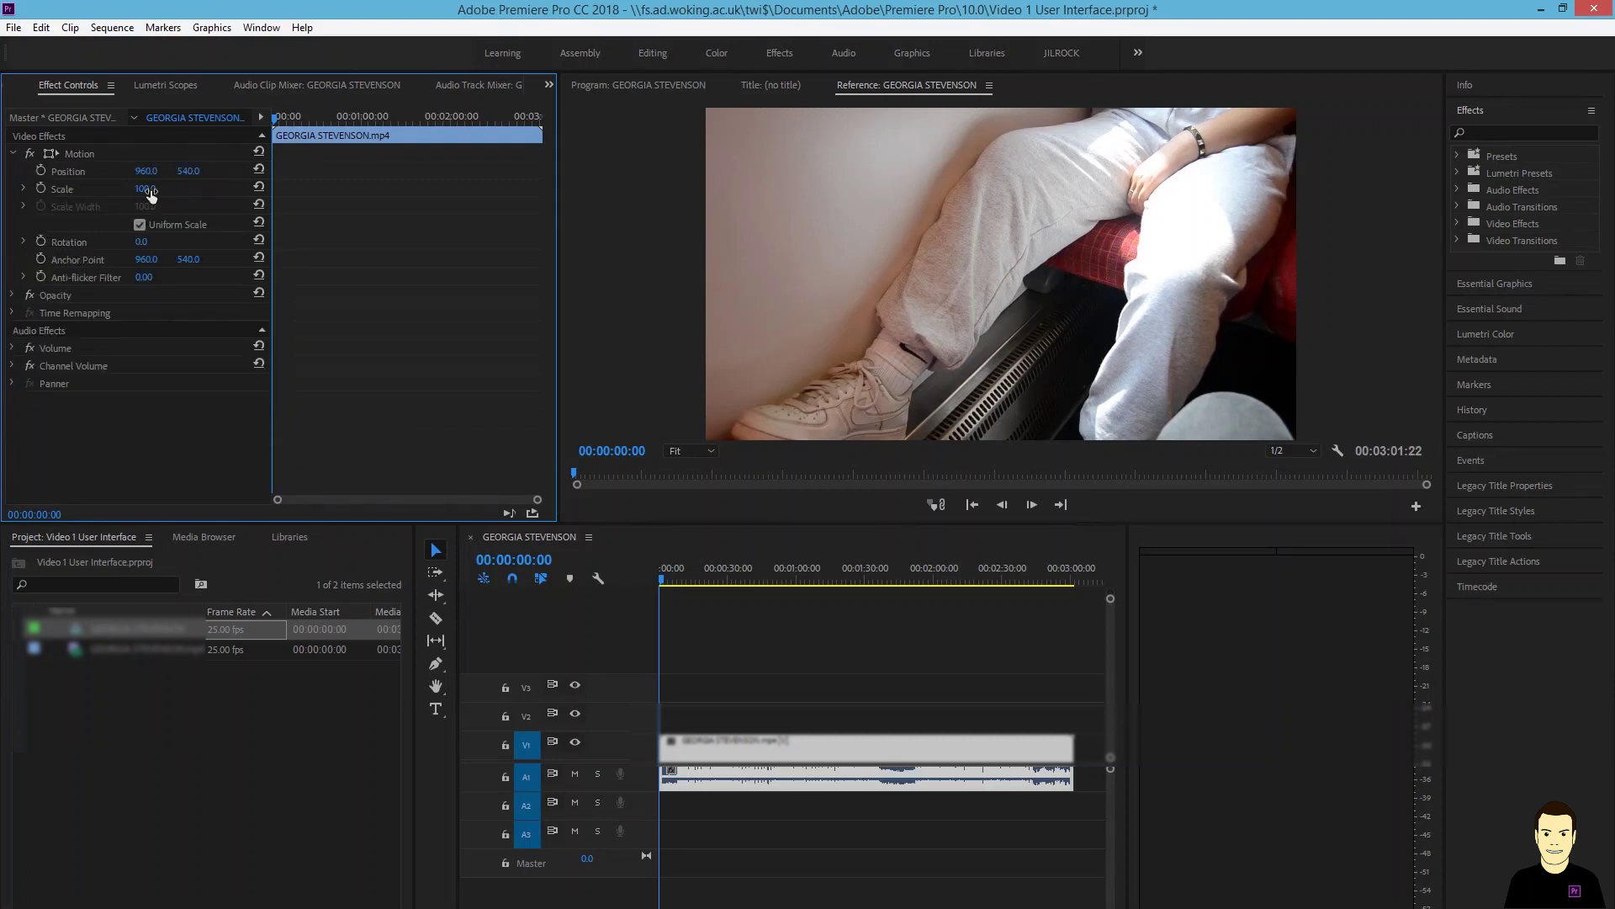
- Try scaling the clip to 111, shifting its position and rotating it, undoing each change before trying the next
mouse_move(145, 190)
left_mouse_down()
mouse_move(207, 189)
mouse_move(134, 189)
mouse_move(154, 189)
left_mouse_up()
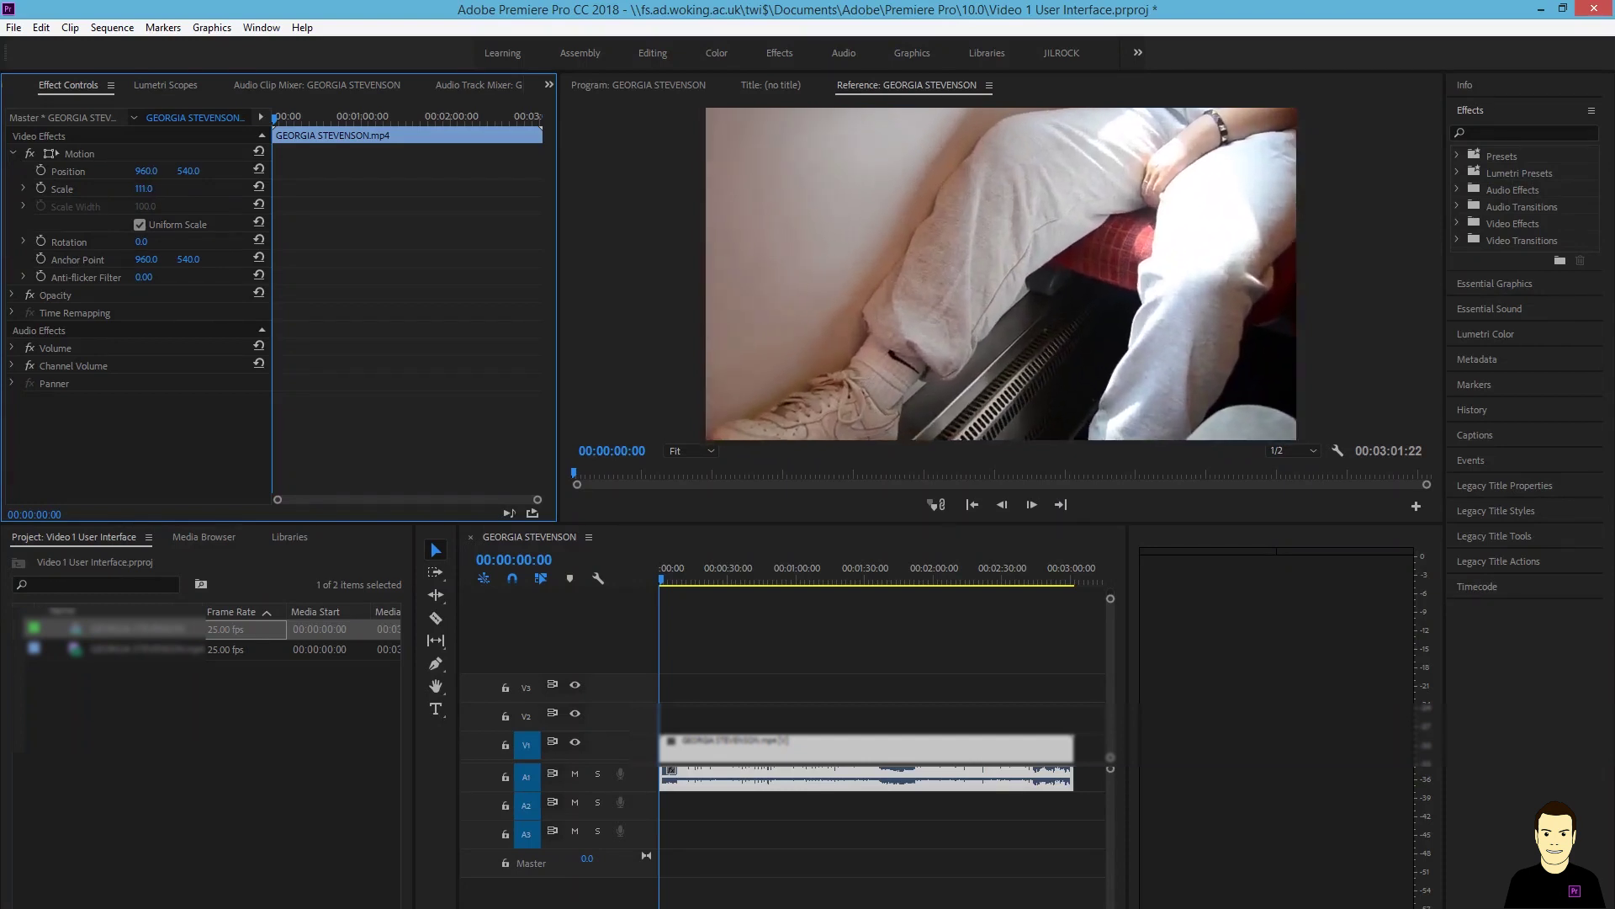
key("ctrl+z")
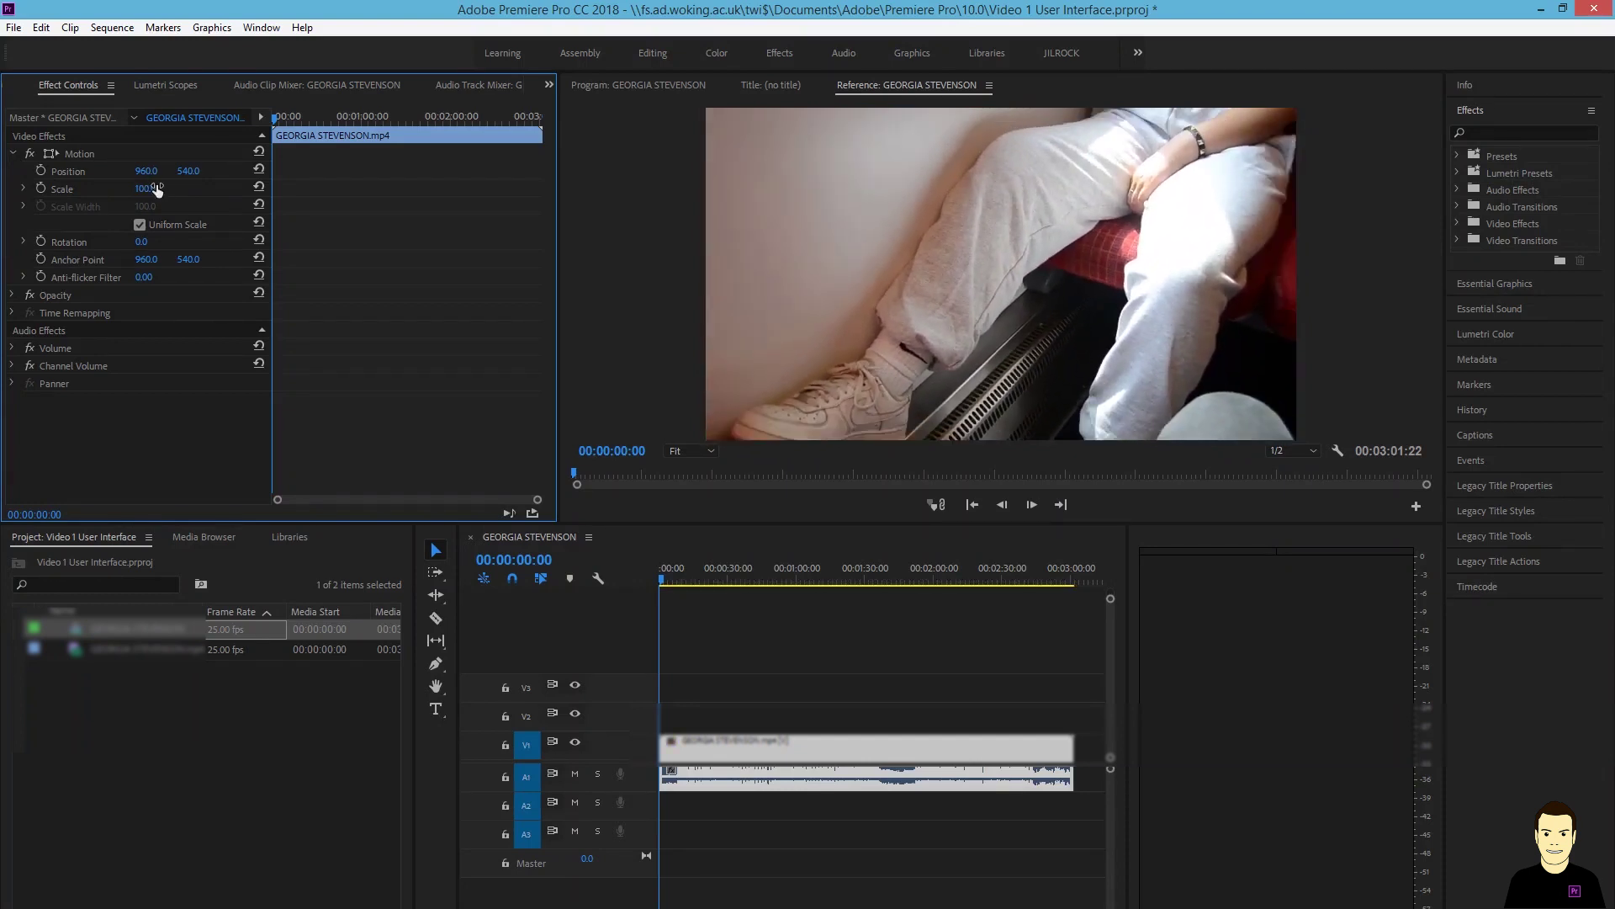
left_click_drag(189, 170, 147, 169)
key("ctrl+z")
left_click_drag(139, 245, 286, 244)
key("ctrl+z")
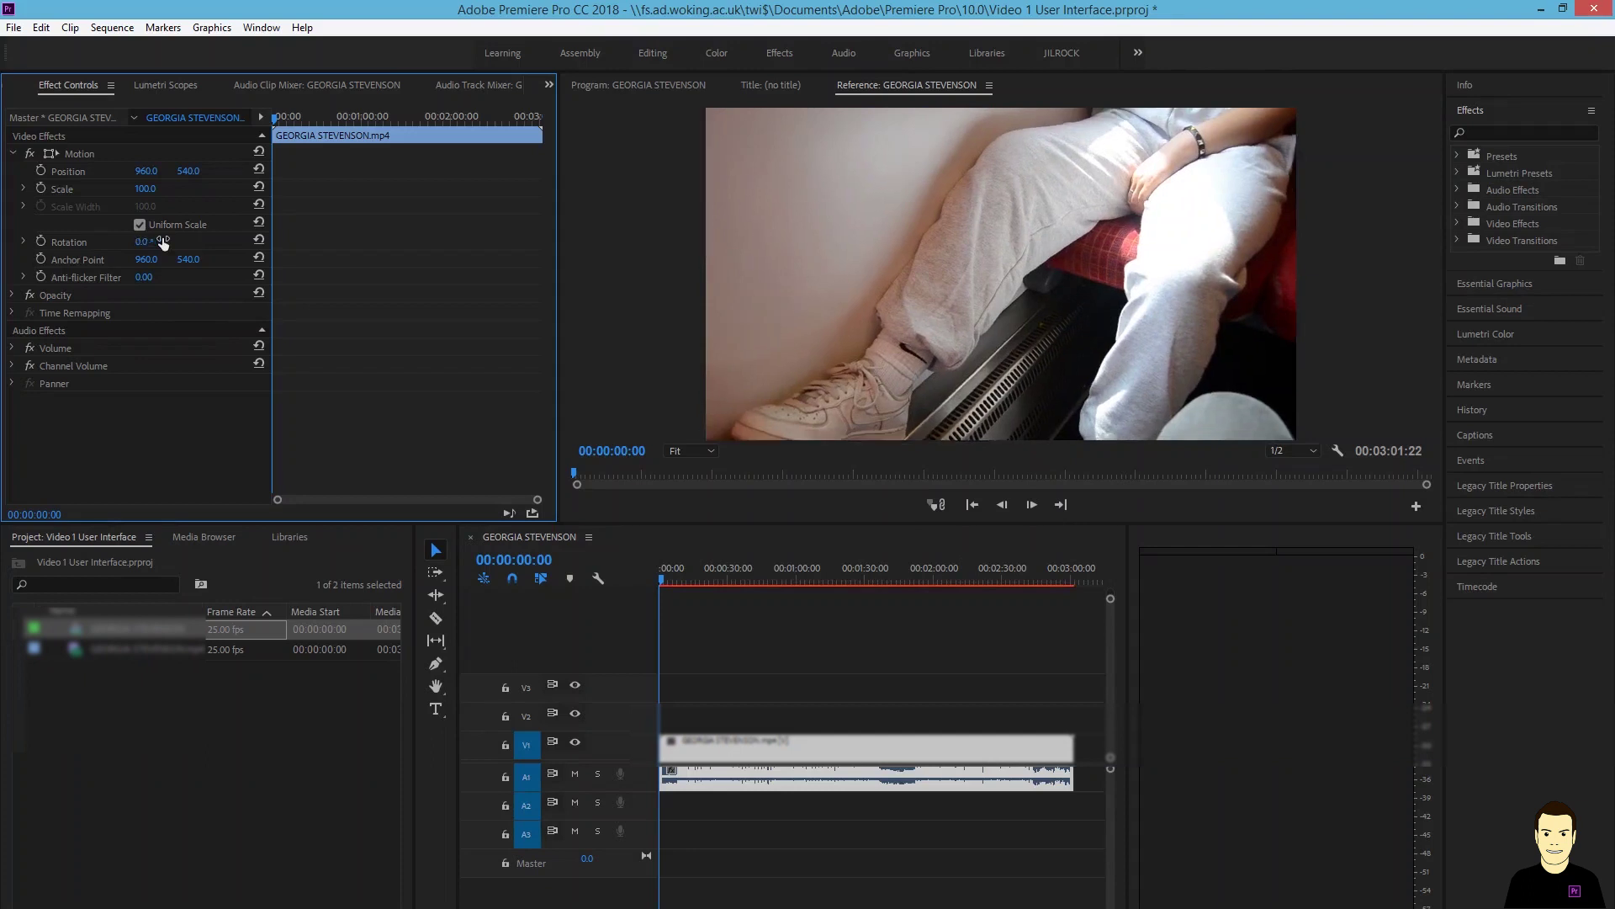
- Expand the clip's Opacity settings and add an opacity keyframe of 100% at the start of the clip
left_click(11, 295)
mouse_move(144, 330)
left_mouse_down()
mouse_move(94, 331)
mouse_move(156, 331)
left_mouse_up()
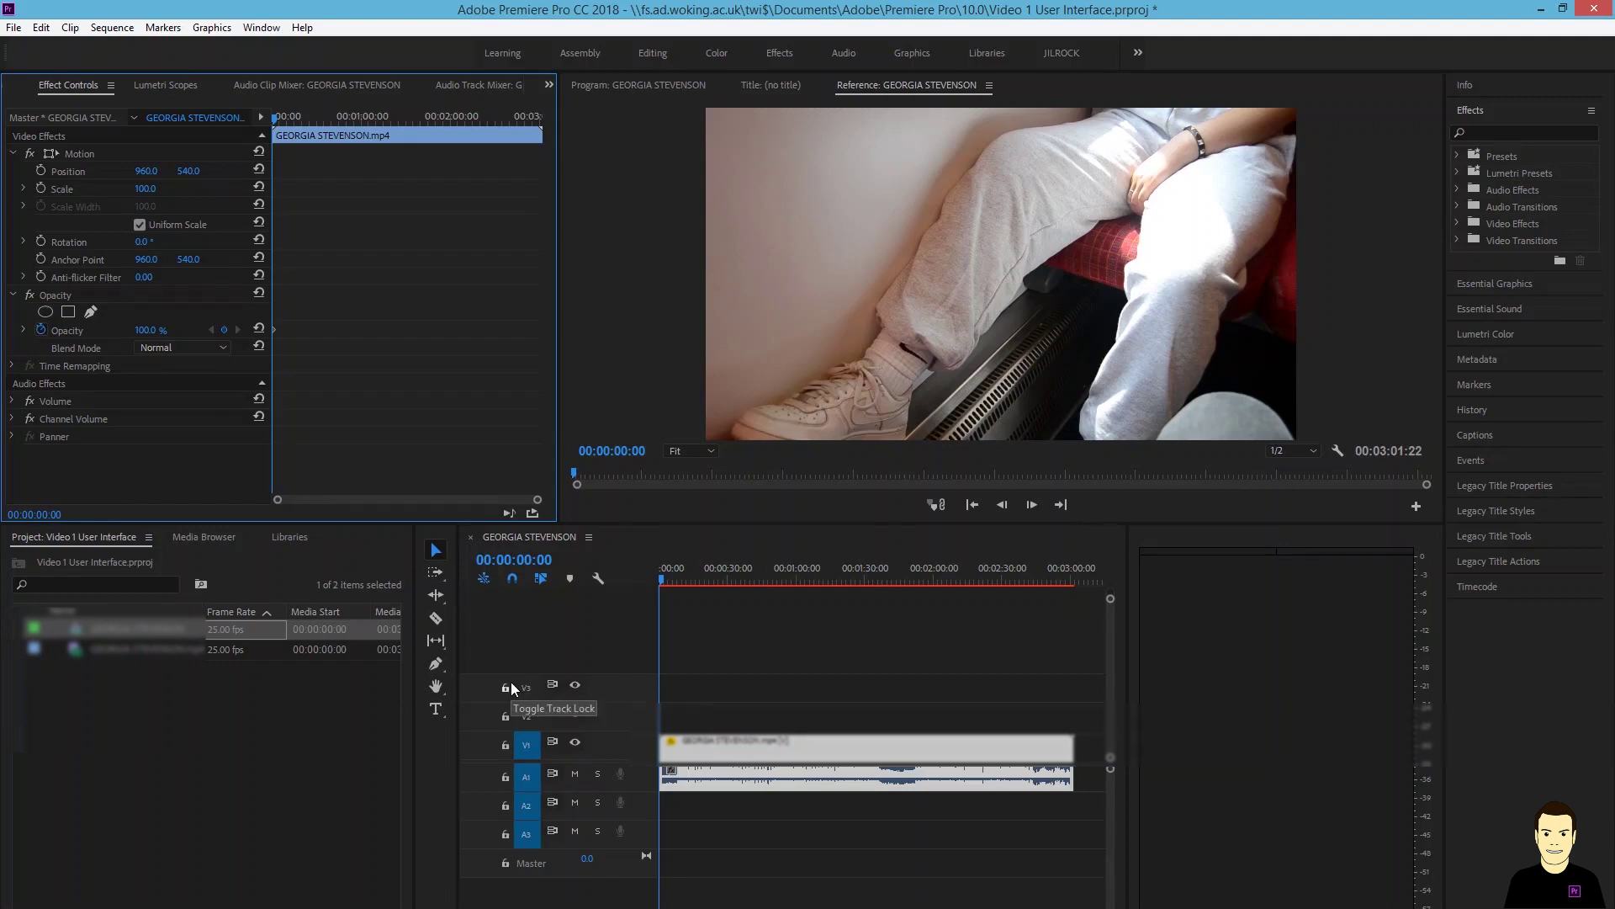
- Scrub through the sequence to 00:01:13:24, play it from there and stop playback
left_click_drag(576, 477, 975, 494)
left_click(857, 564)
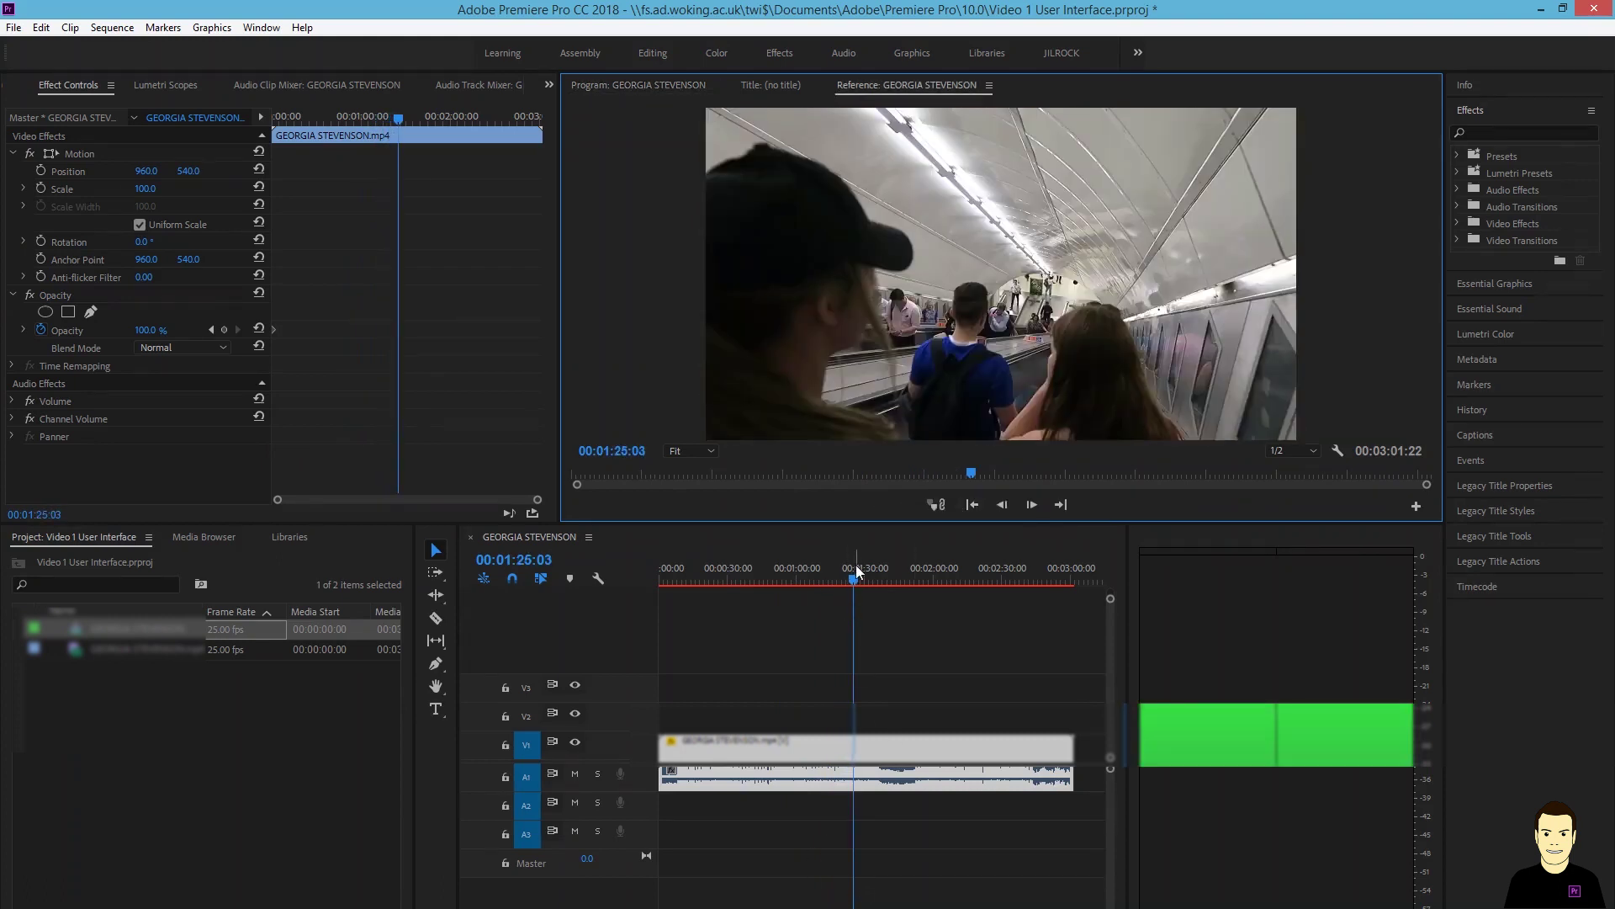
mouse_move(856, 577)
left_mouse_down()
mouse_move(905, 583)
mouse_move(830, 589)
left_mouse_up()
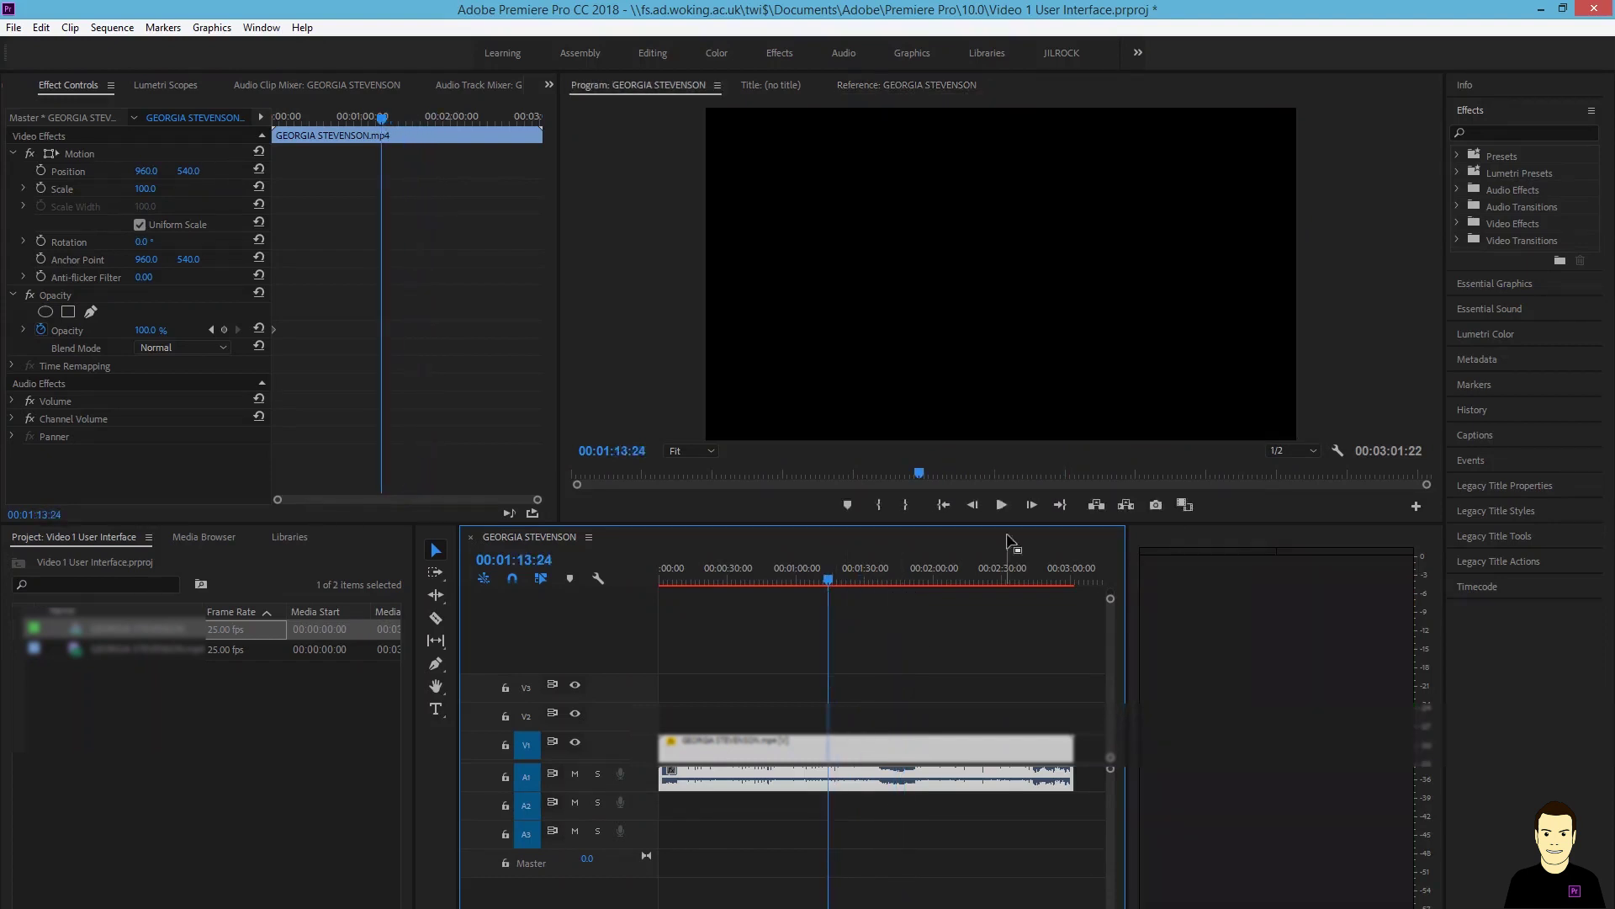
left_click(1004, 503)
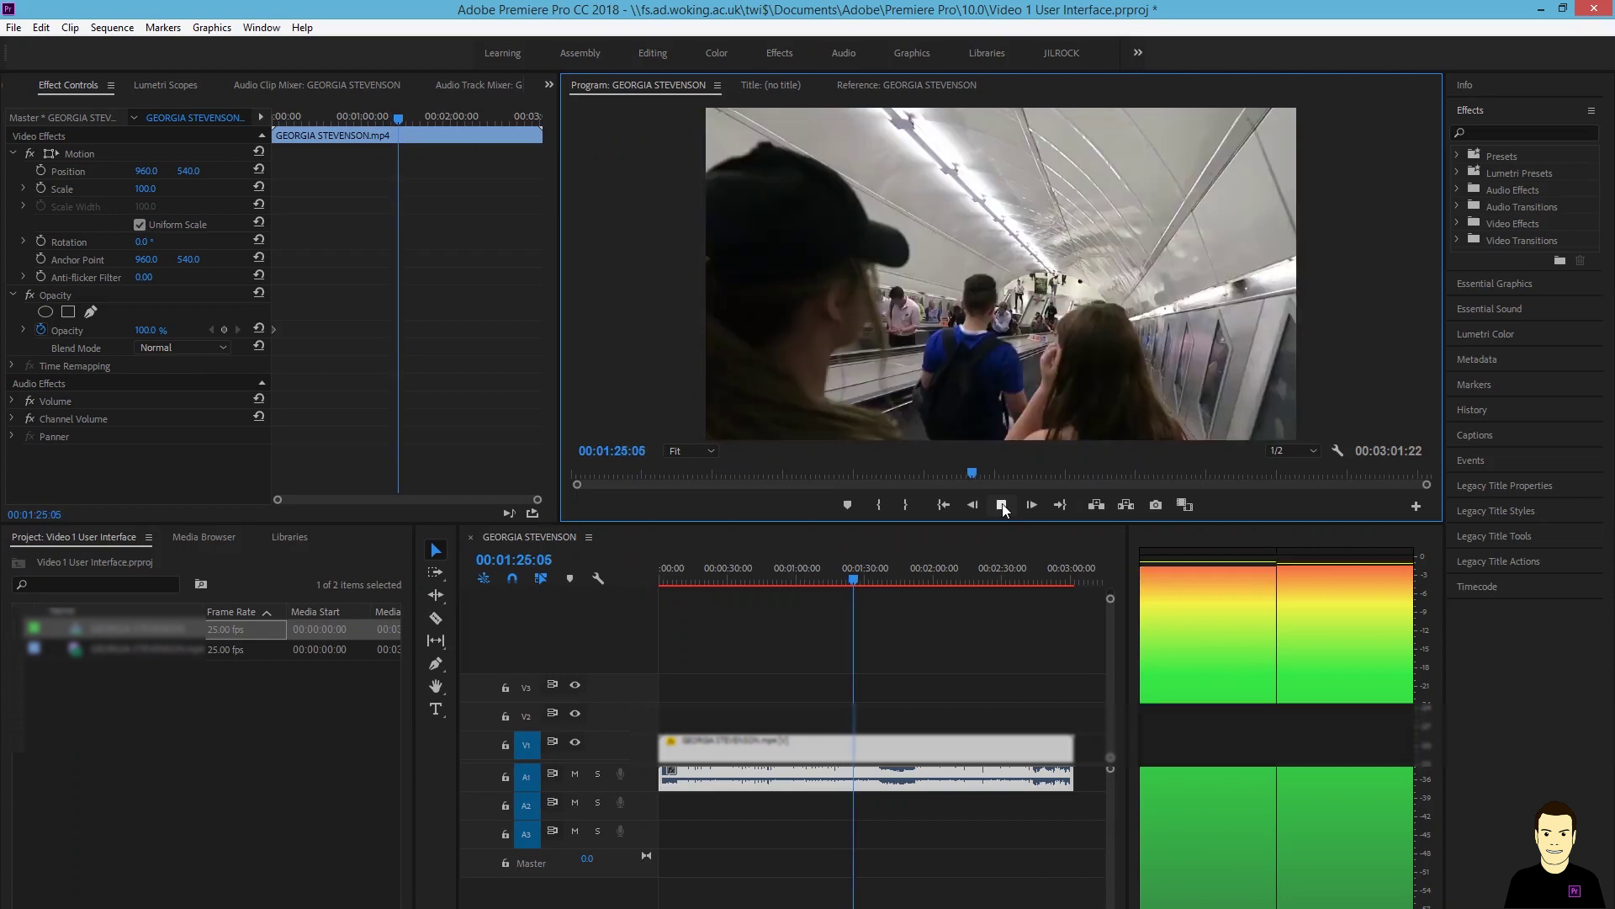
left_click(1002, 505)
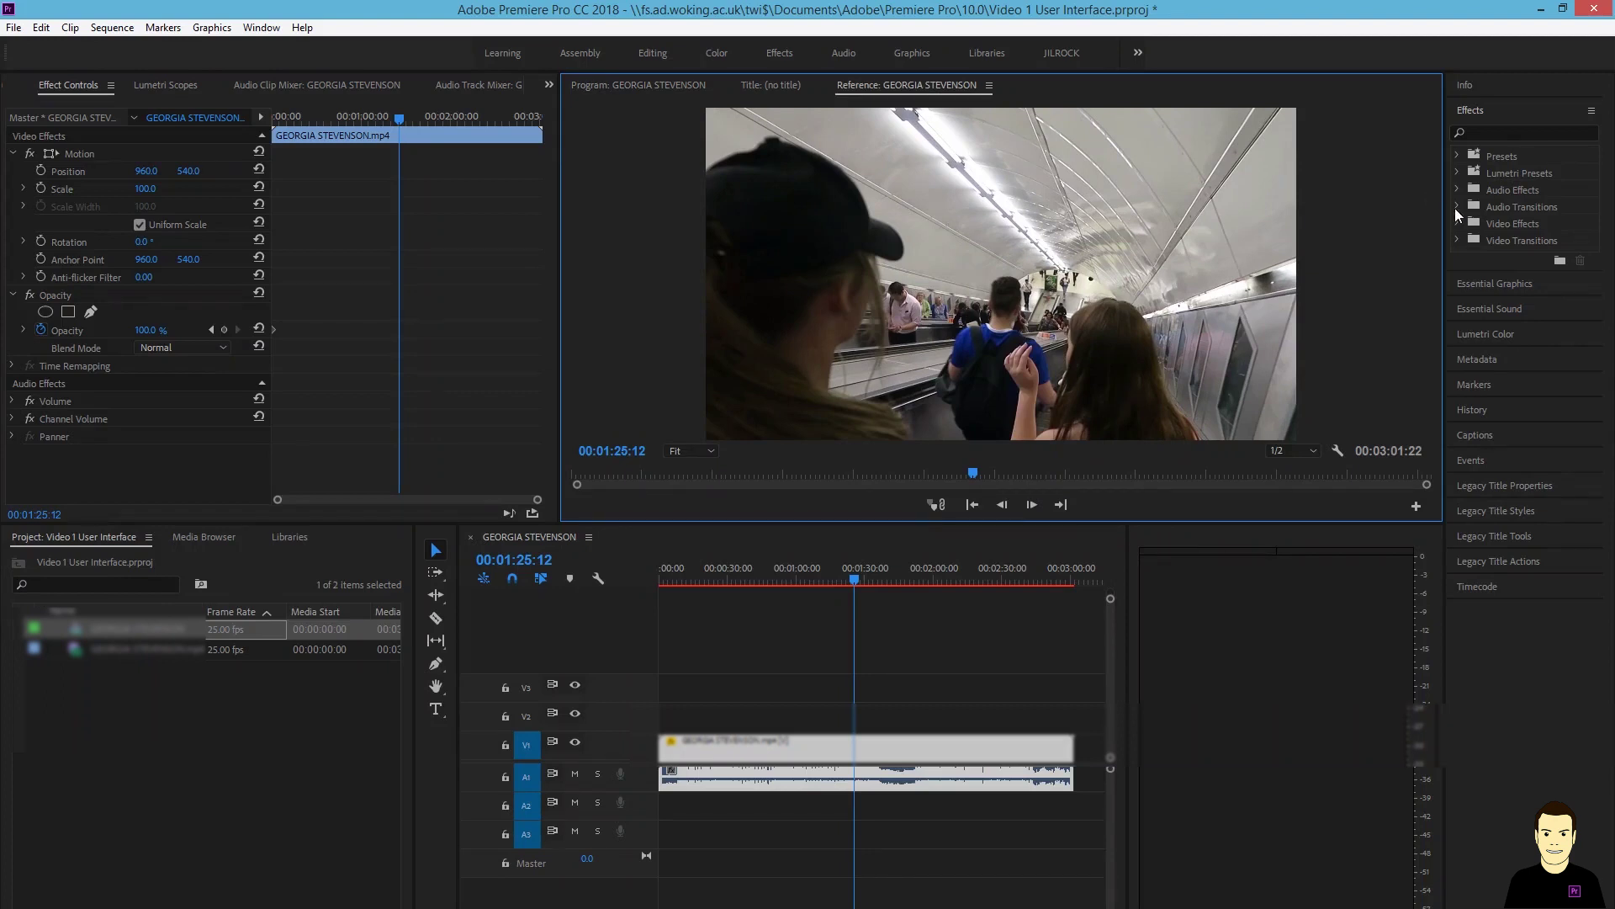
- Widen the panel group that holds the Effects panel
left_click_drag(1445, 220, 1229, 259)
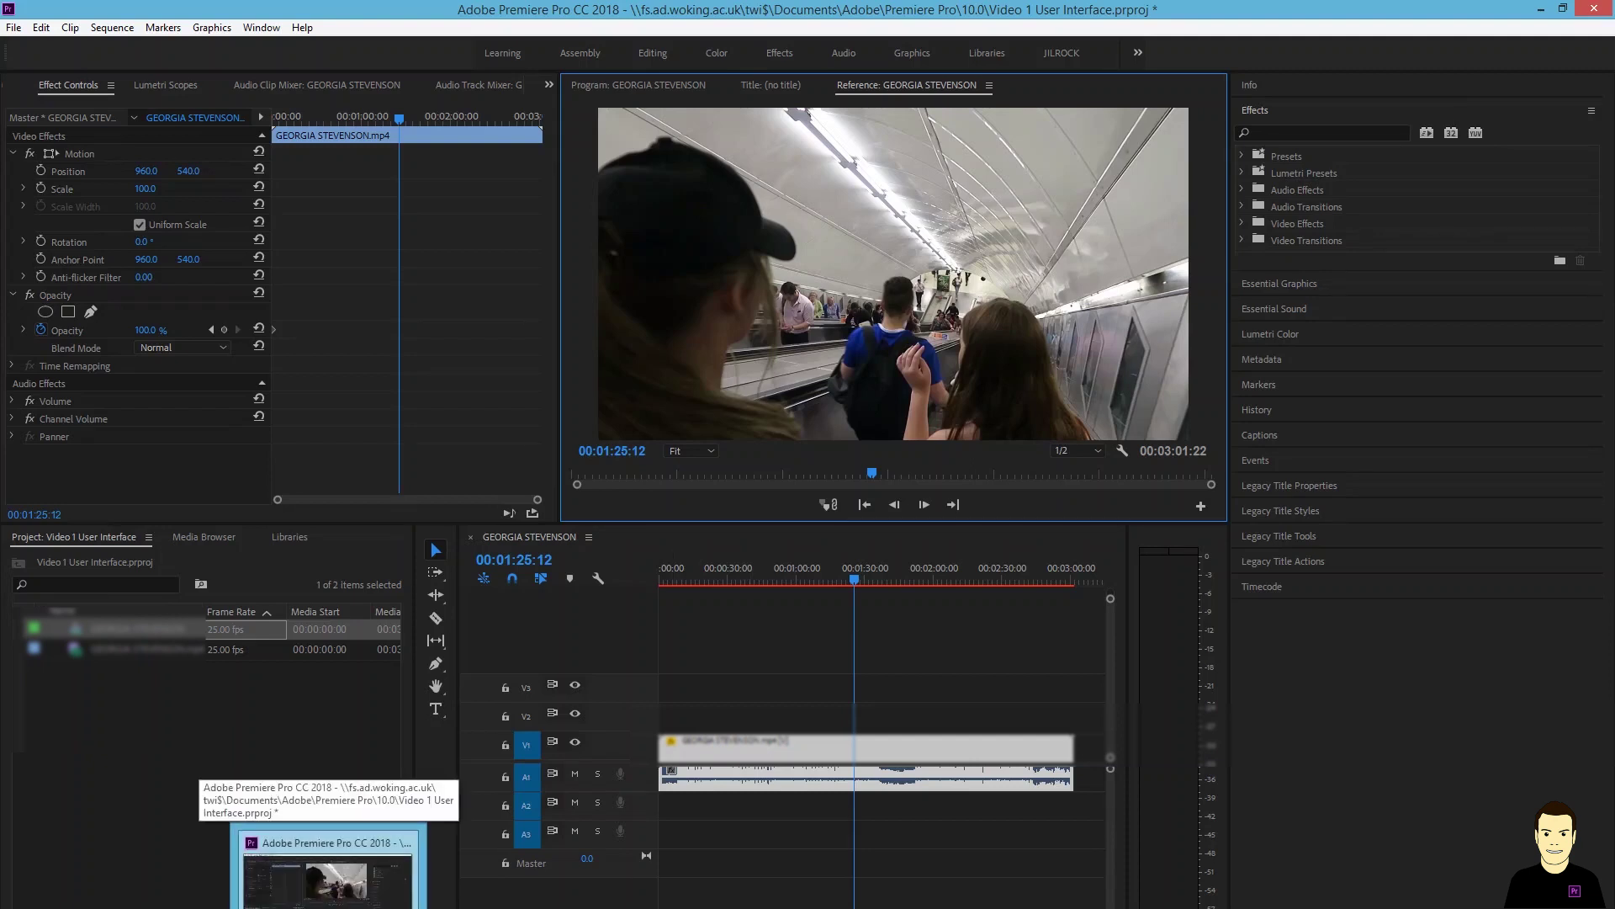
- Save the project as Video 1 User Interface in a new folder named YouTube on the KINGSTON (F:) drive
left_click(14, 27)
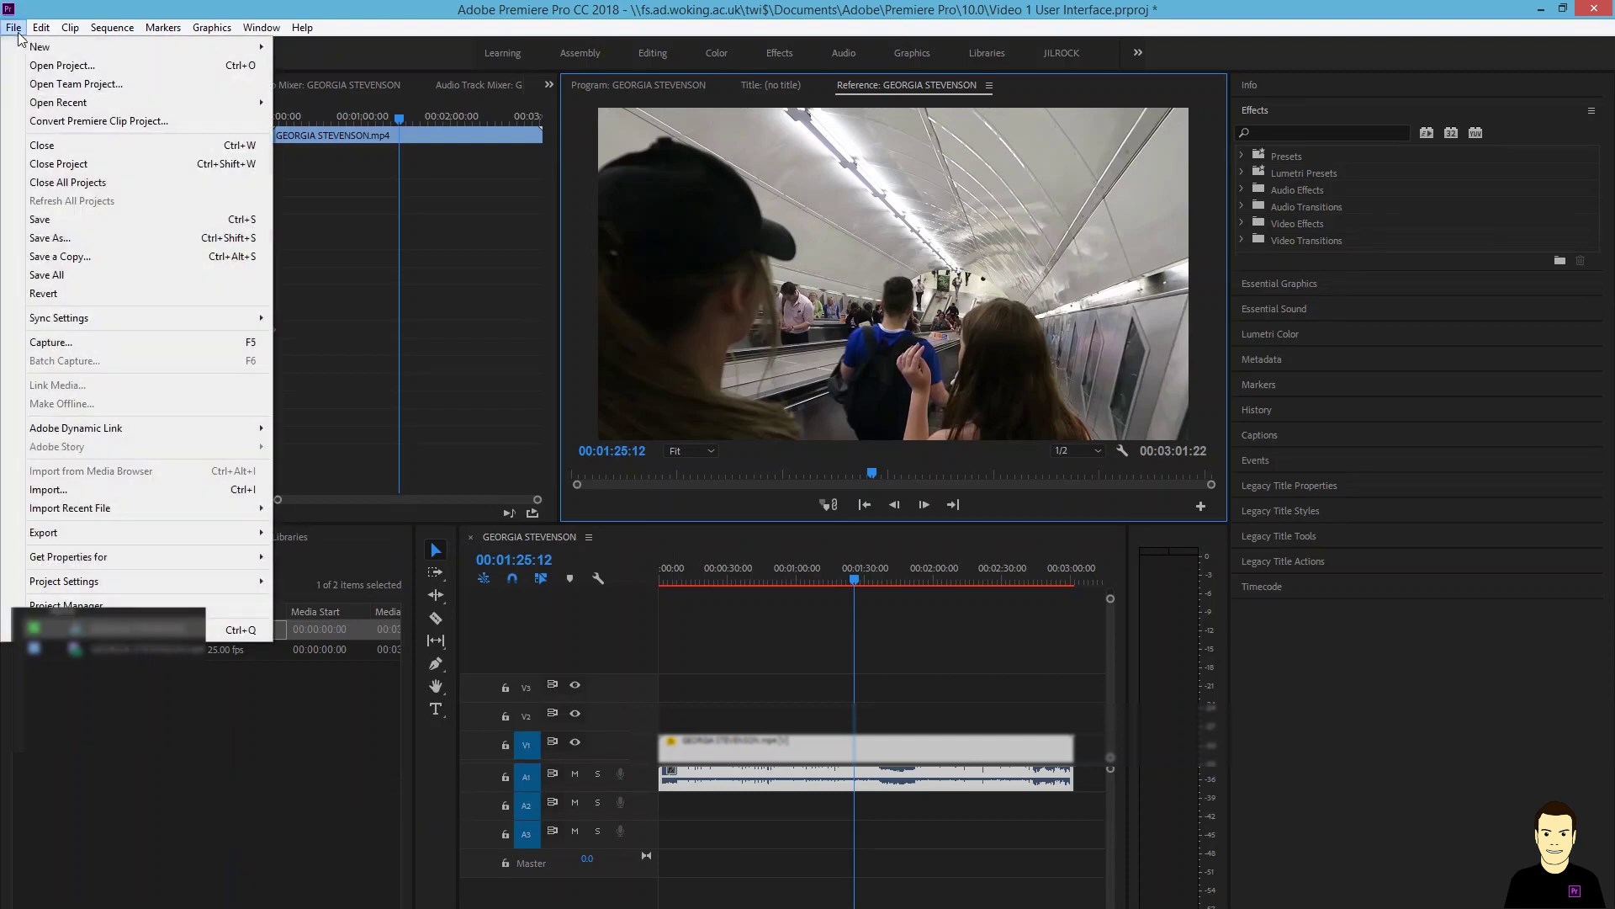
left_click(87, 234)
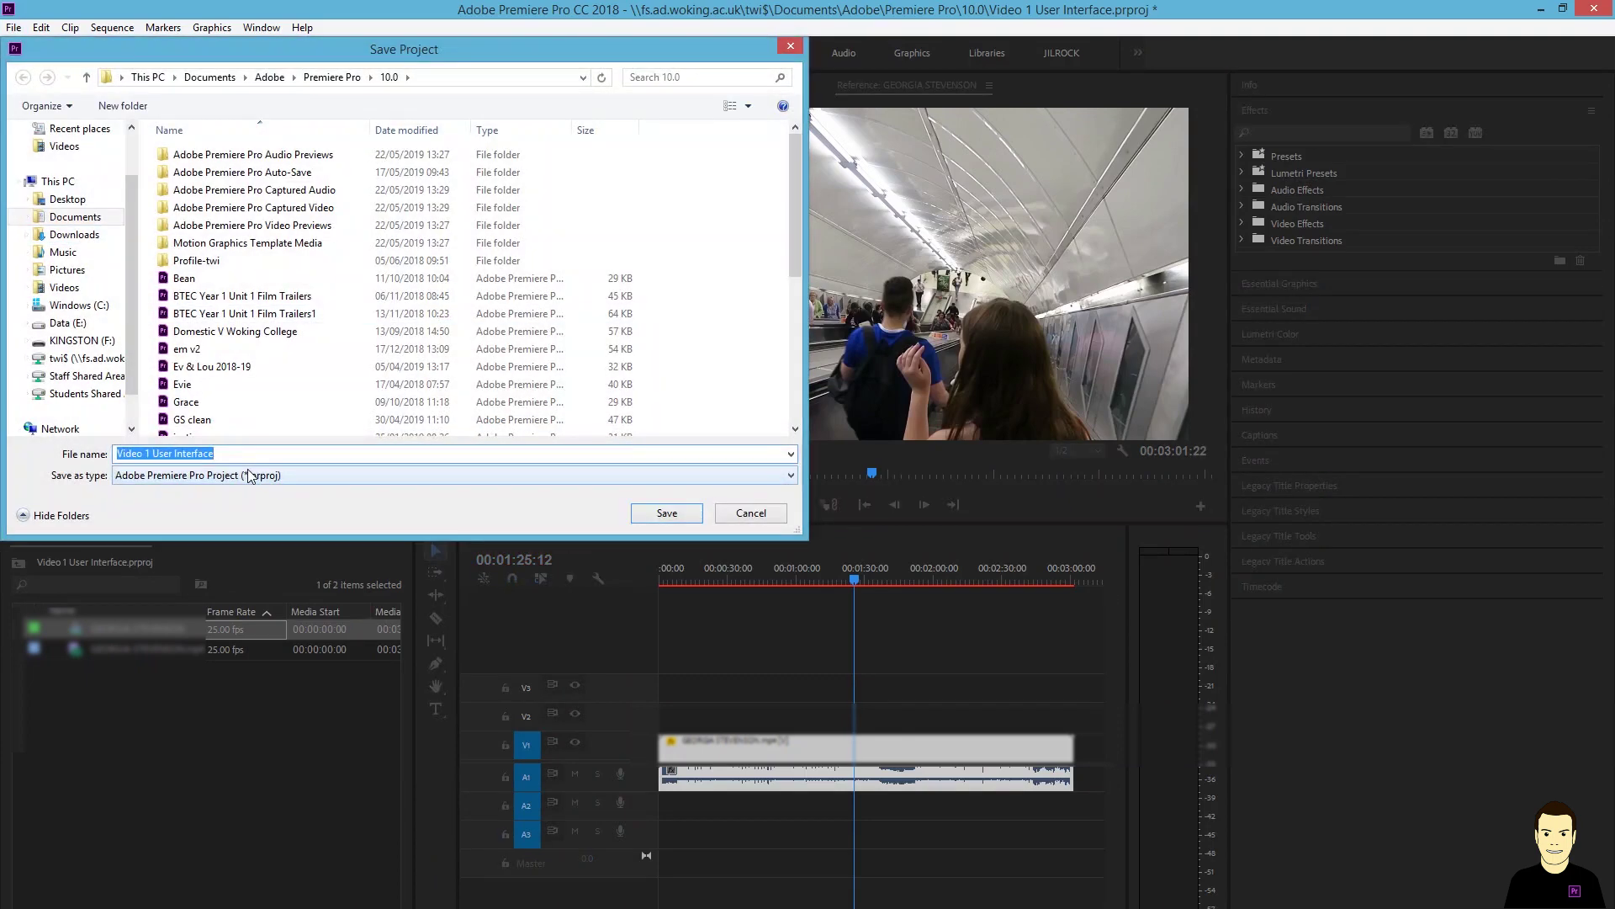
left_click(81, 340)
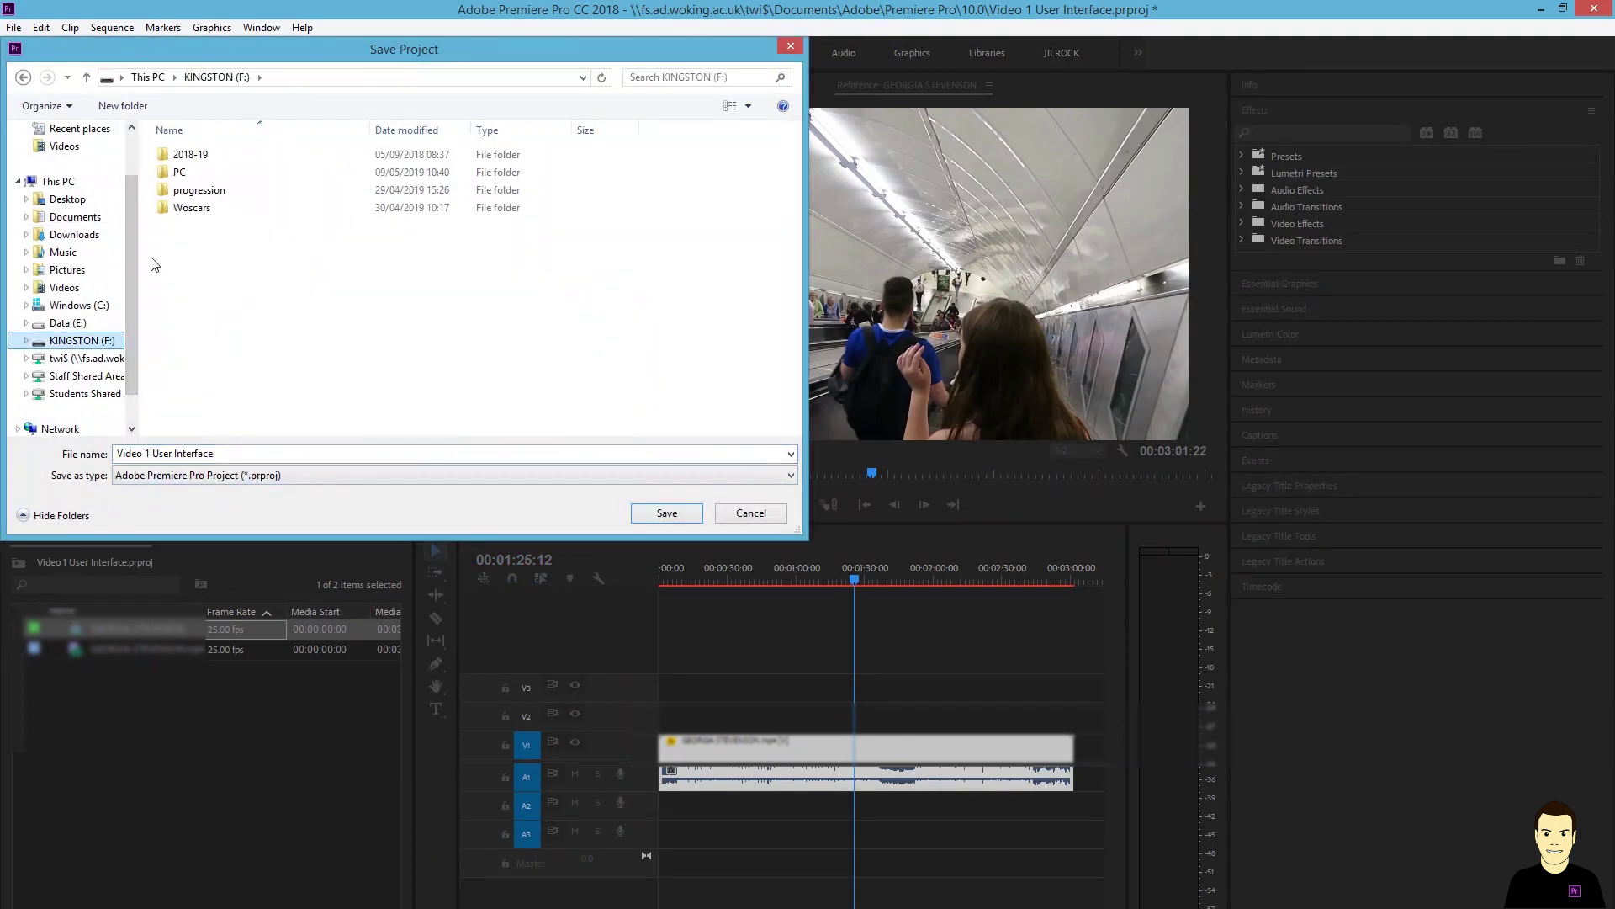
right_click(181, 249)
mouse_move(299, 406)
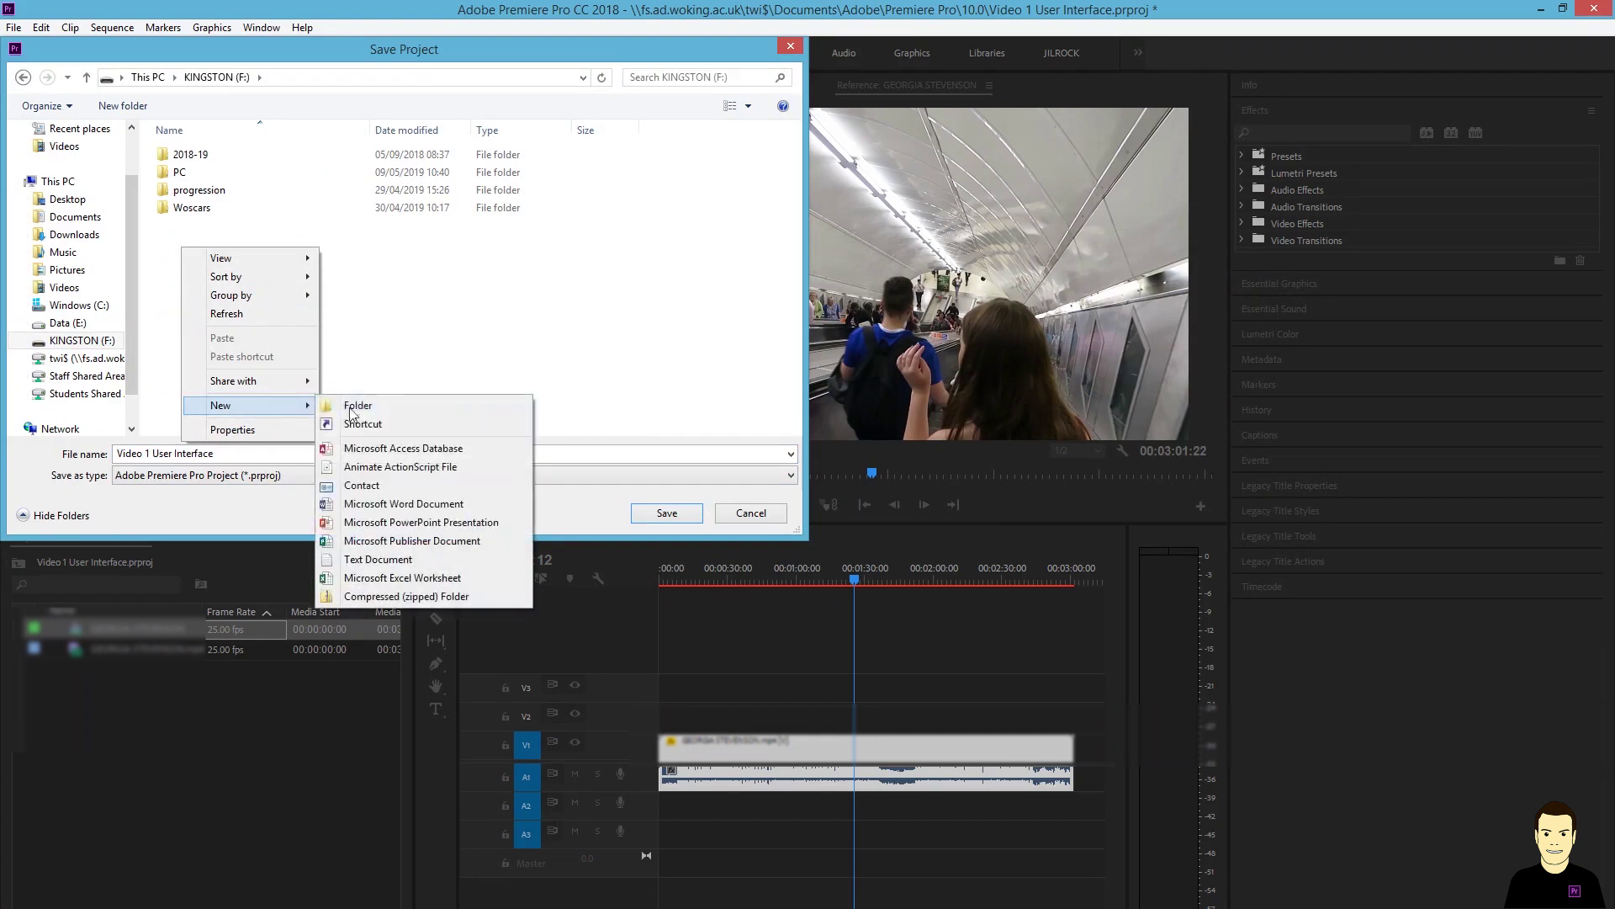
left_click(379, 407)
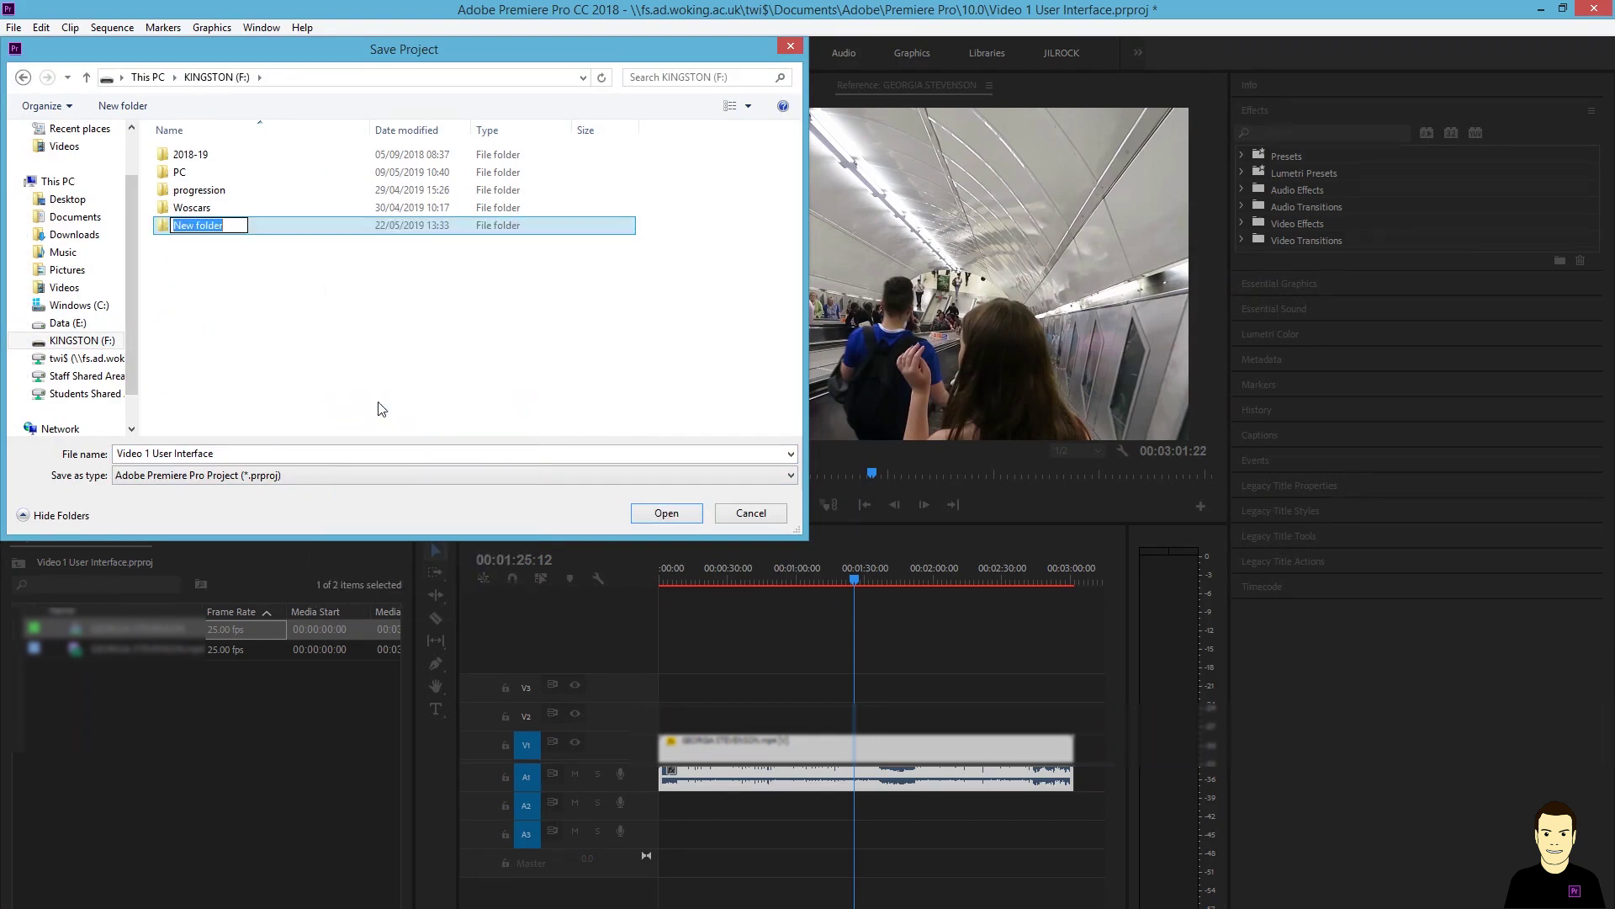
type("YouTube")
left_click(181, 278)
double_click(184, 230)
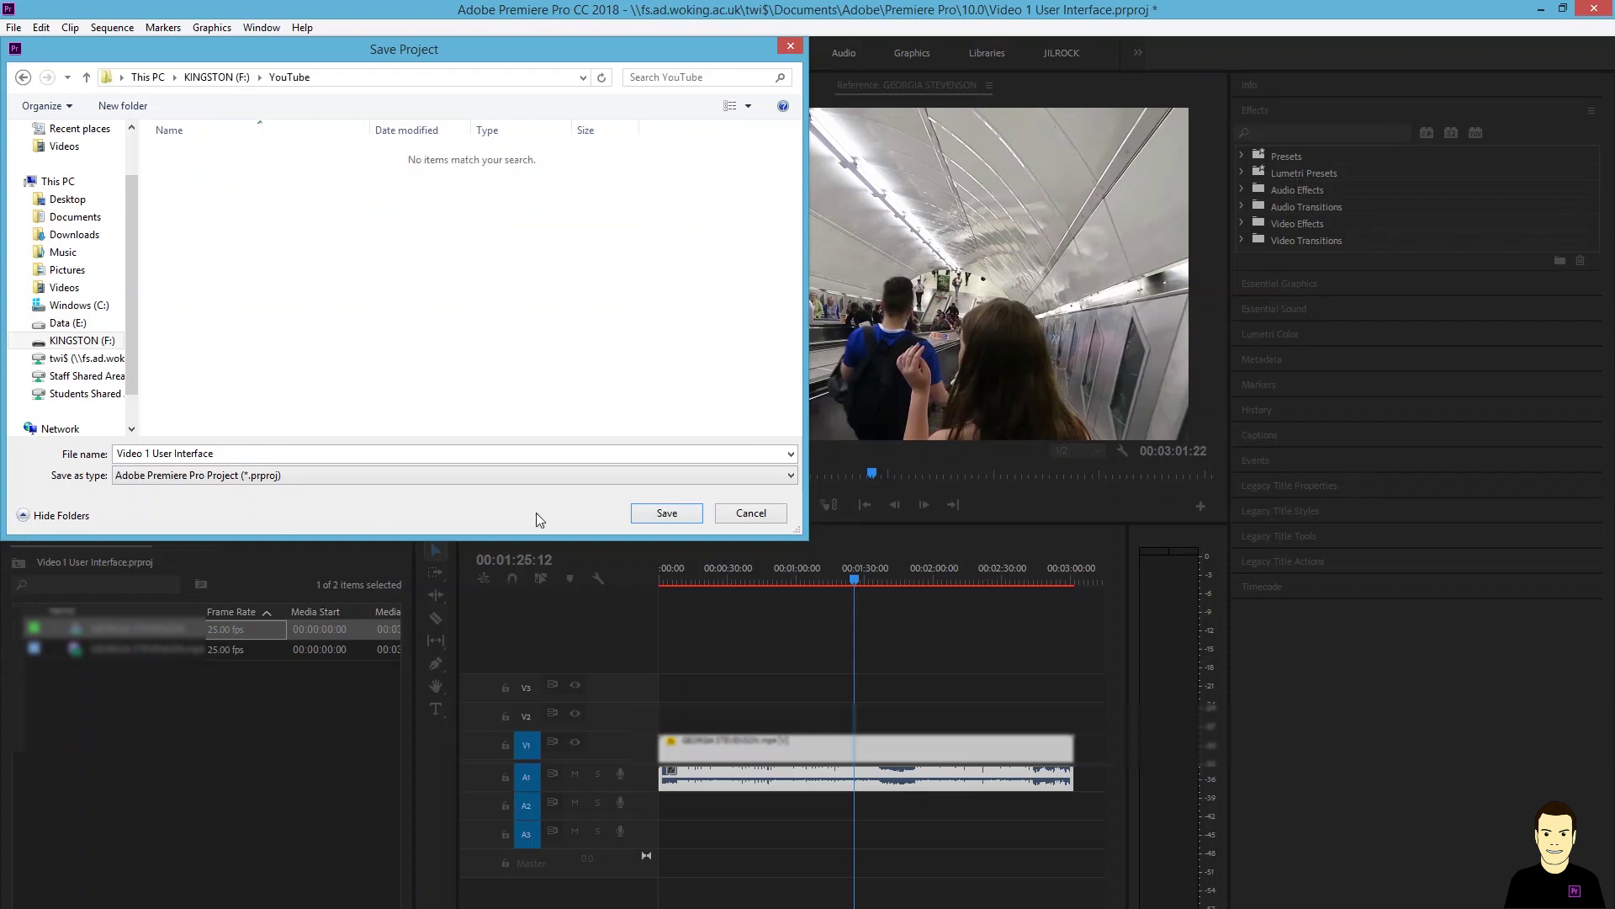
left_click(652, 515)
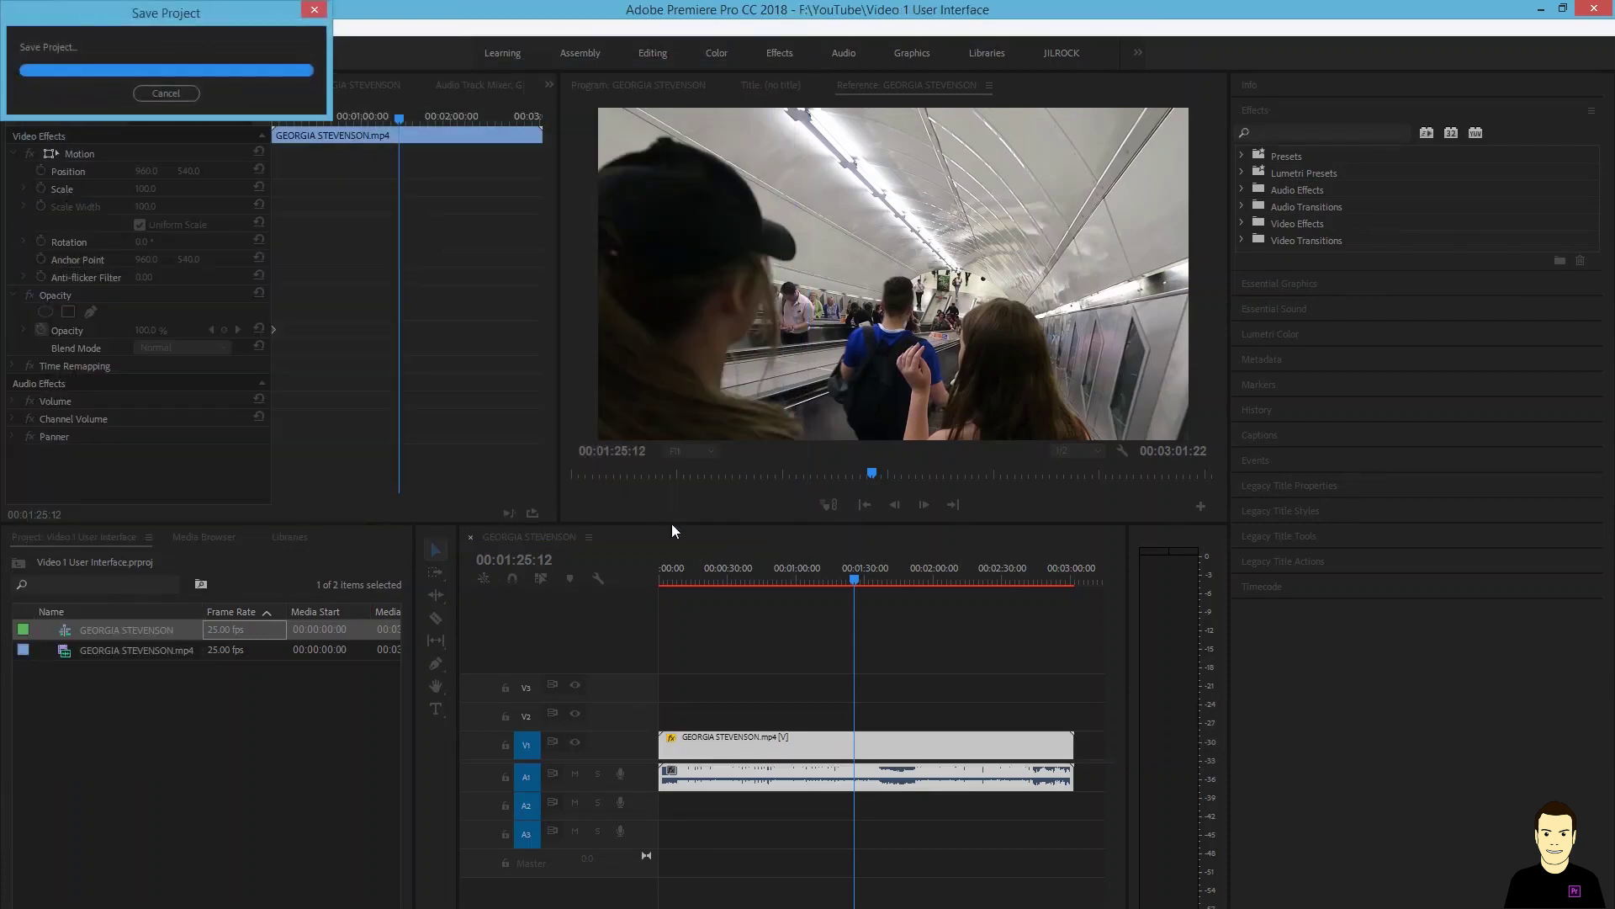